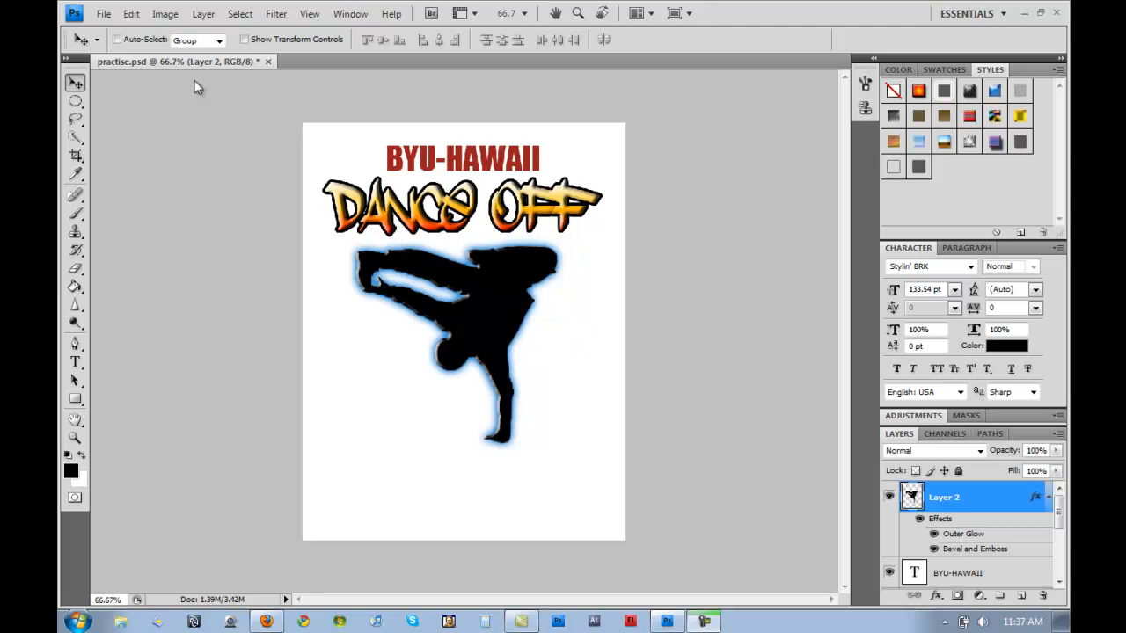
Open the photo IMG_0875 from the photography class folder.
left_click(106, 17)
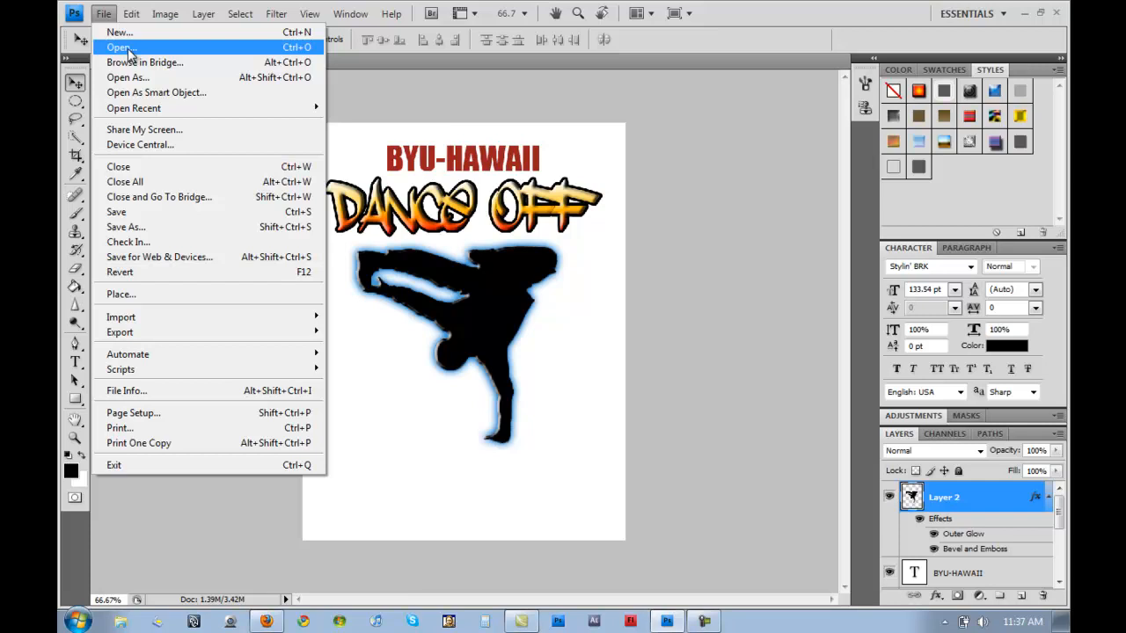
left_click(129, 50)
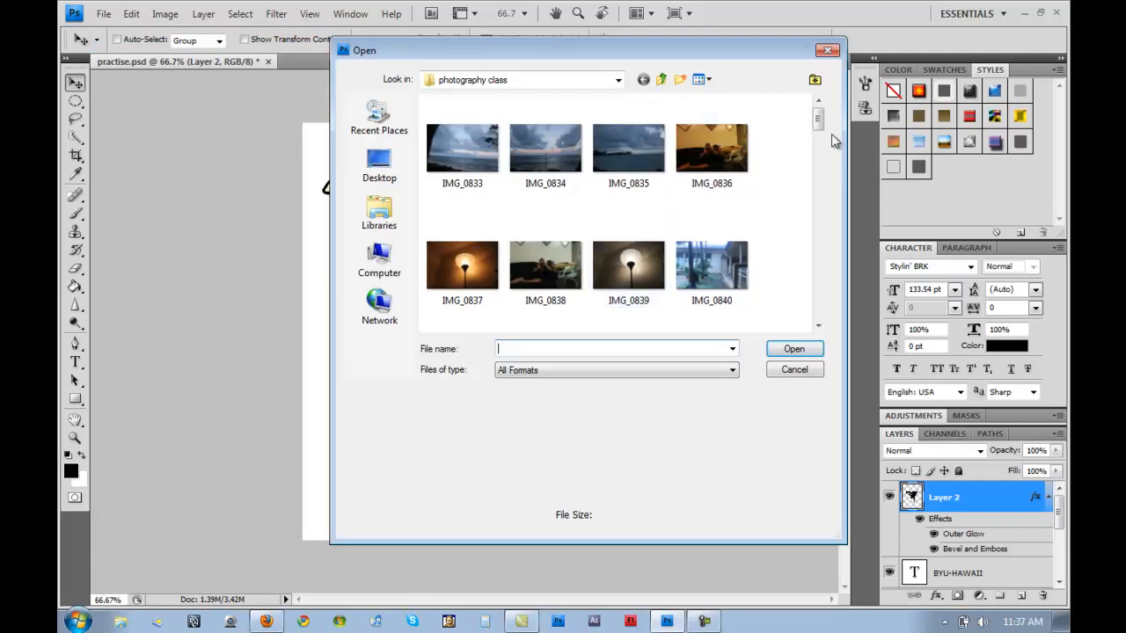
left_click_drag(821, 128, 832, 248)
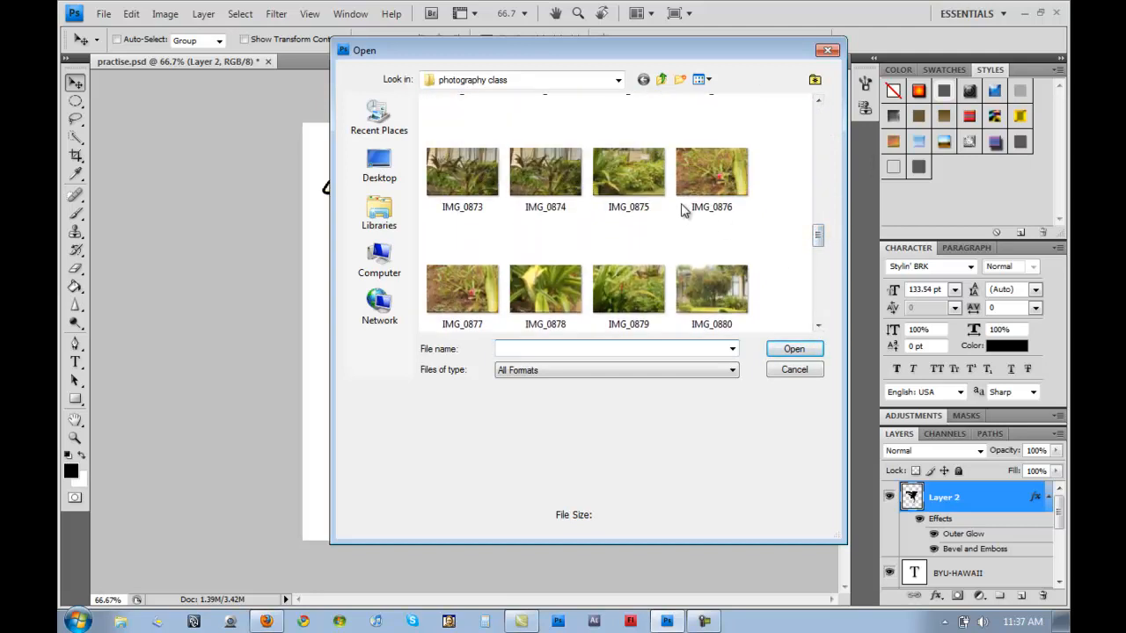
left_click(622, 173)
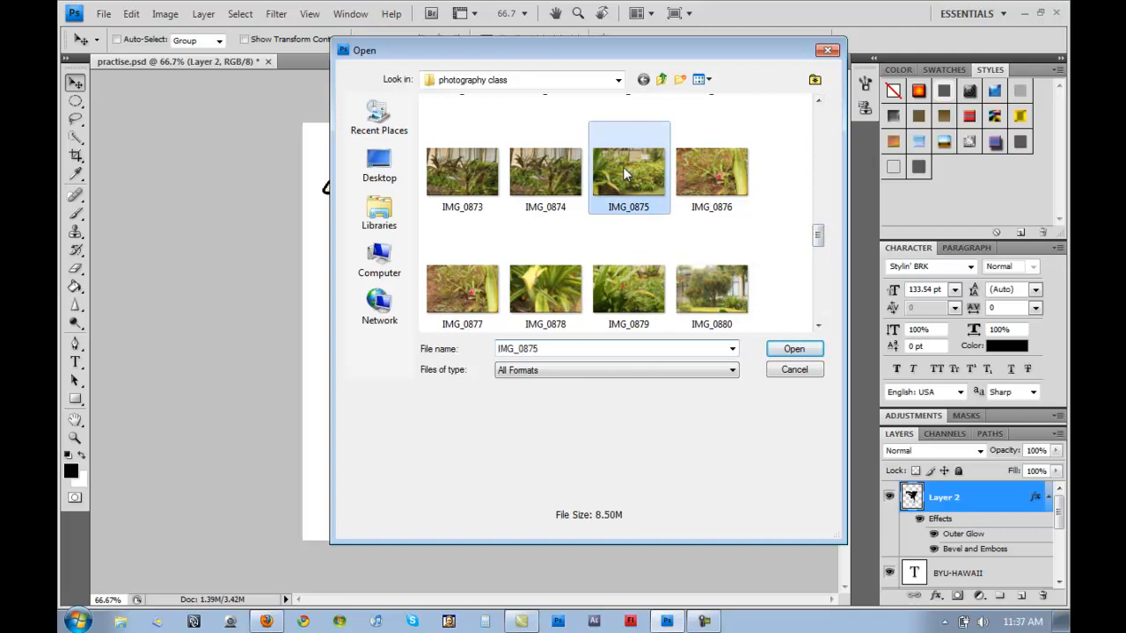
left_click(794, 350)
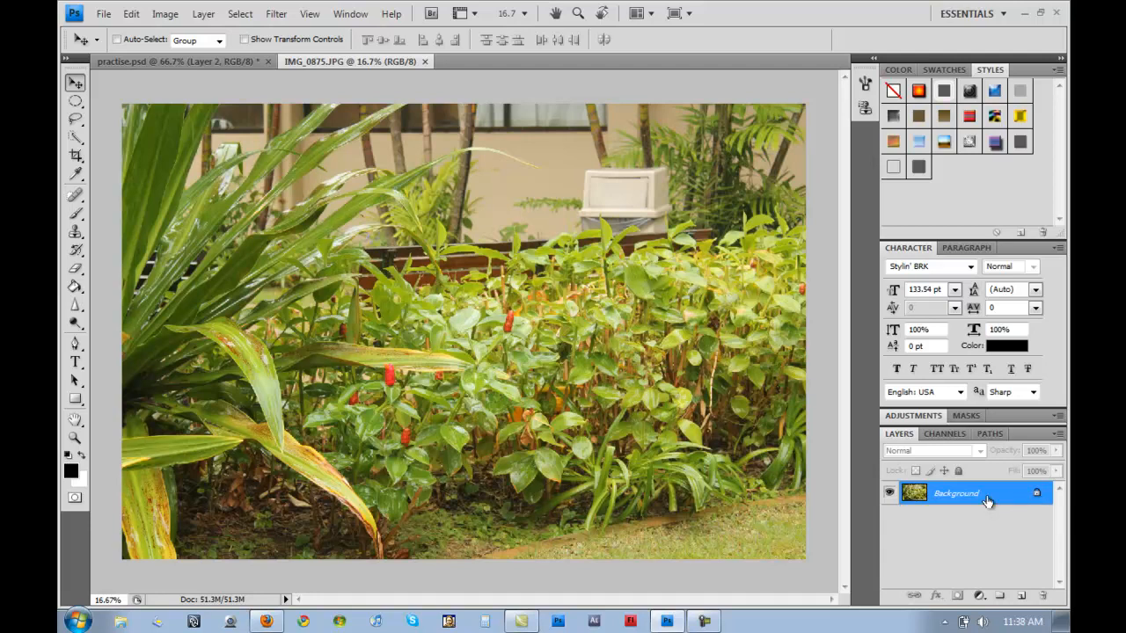
Duplicate the Background layer of the photo and delete the original locked layer.
left_click_drag(987, 500, 1023, 598)
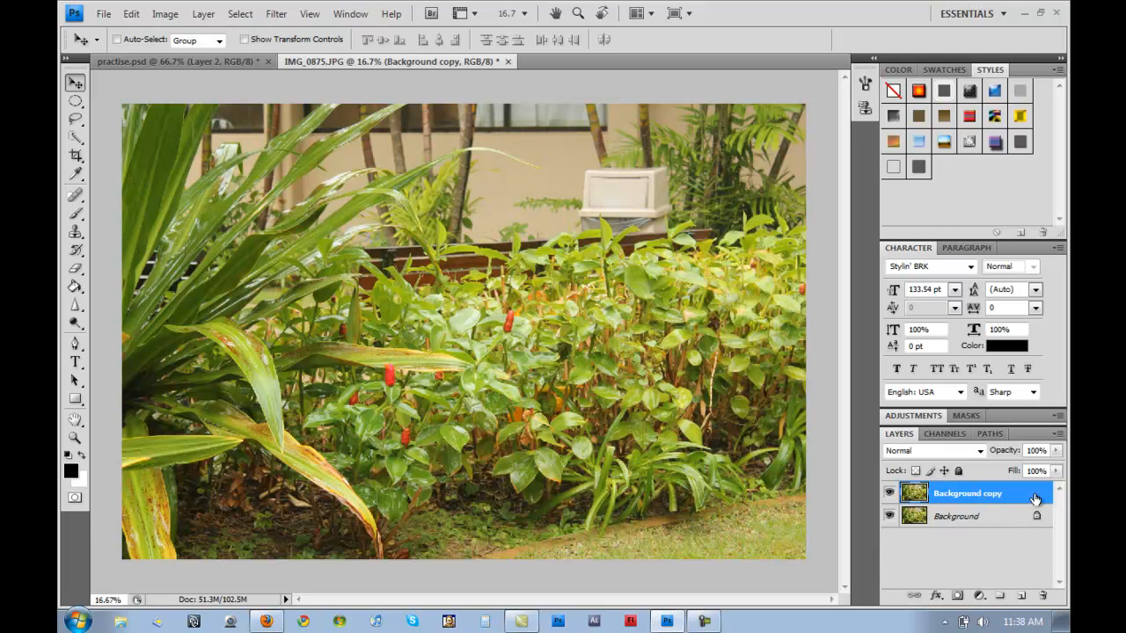
left_click(981, 516)
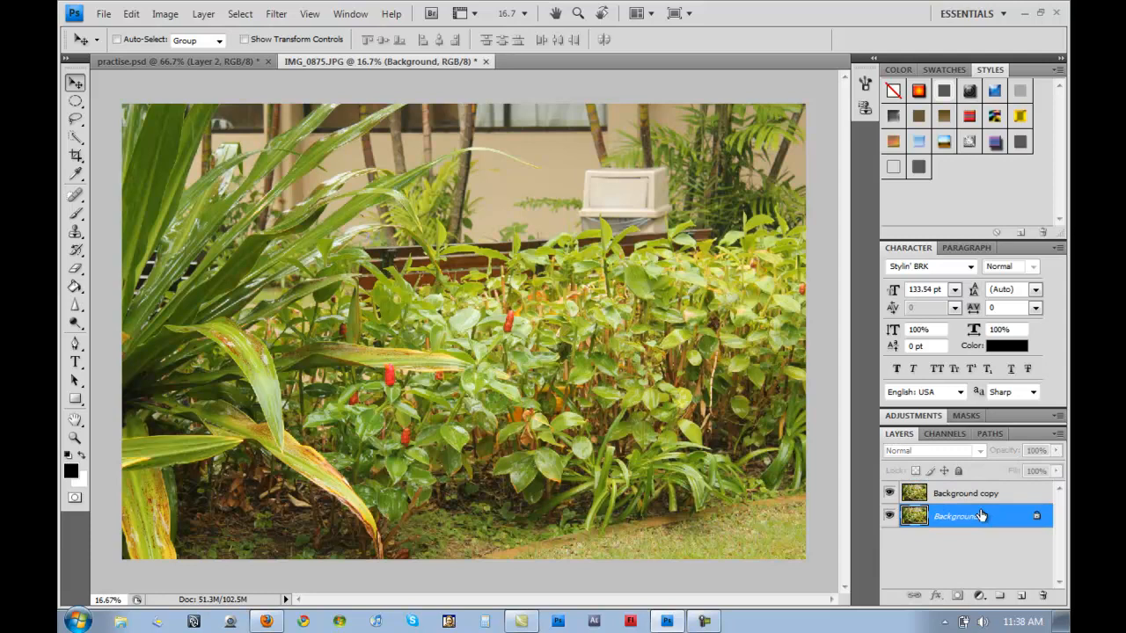
key("Delete")
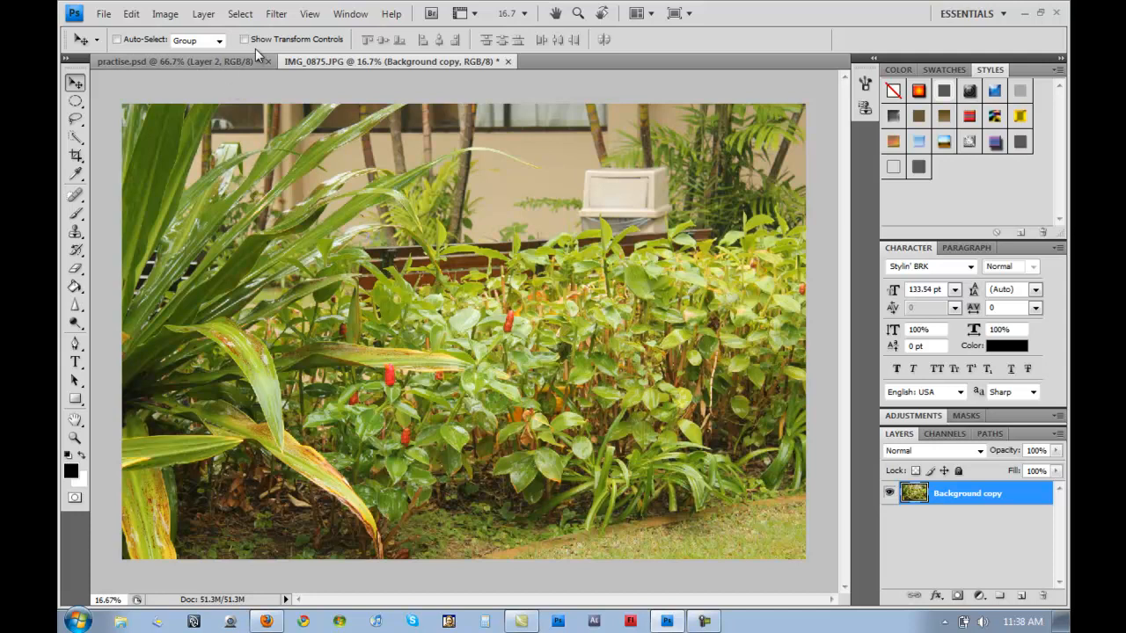
Preview a Brightness/Contrast adjustment on the photo with brightness -24 and contrast 68, and discard it.
left_click(277, 15)
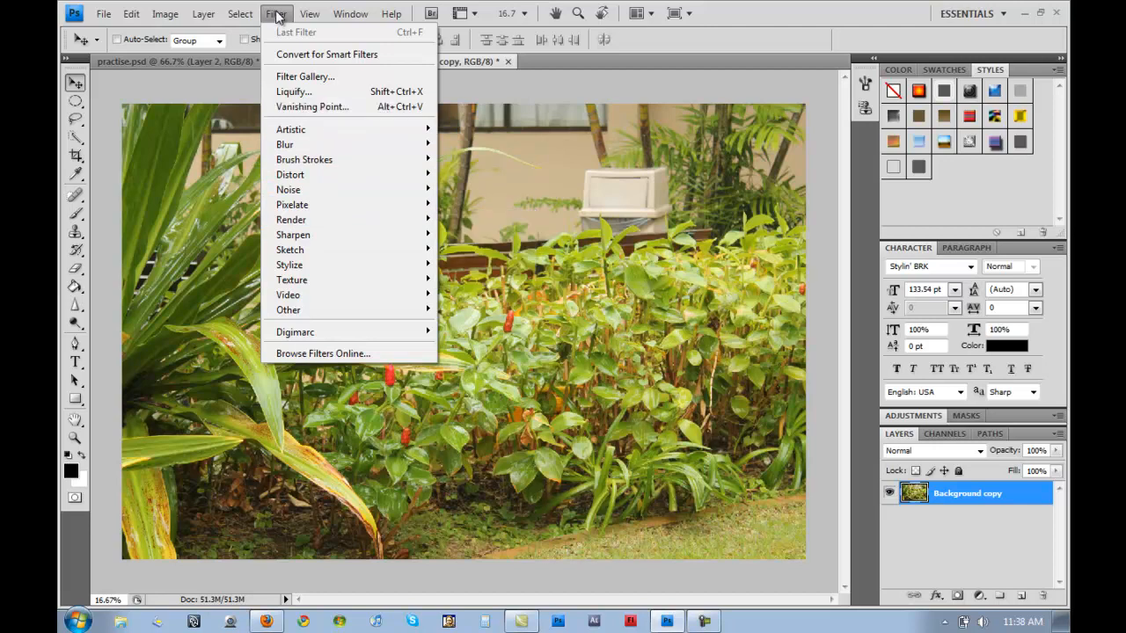
mouse_move(162, 16)
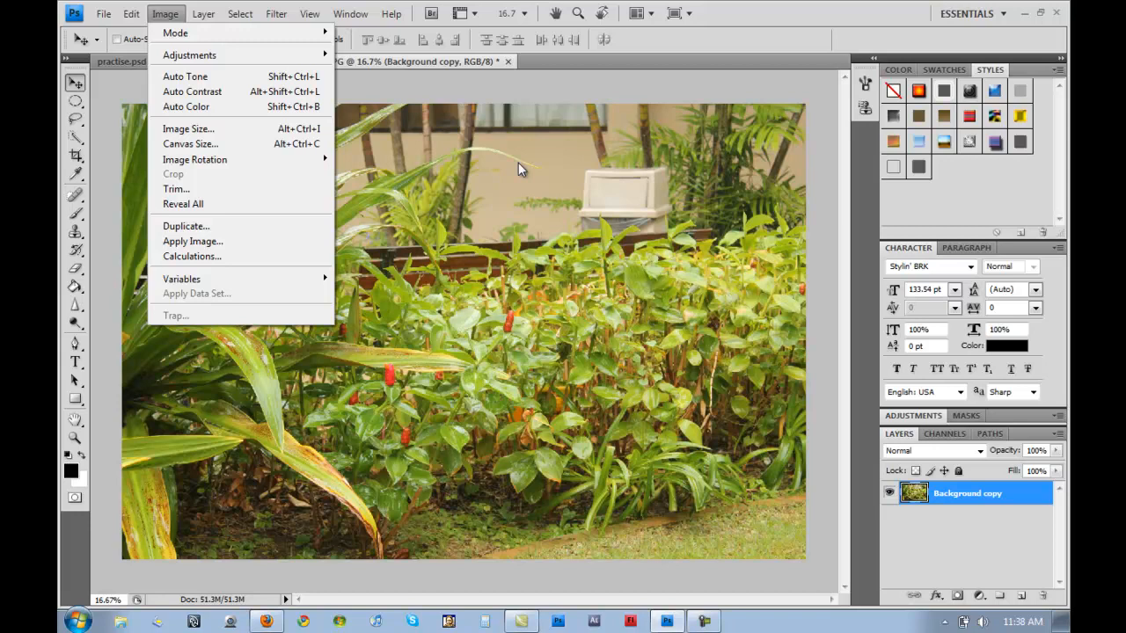
mouse_move(202, 14)
mouse_move(189, 54)
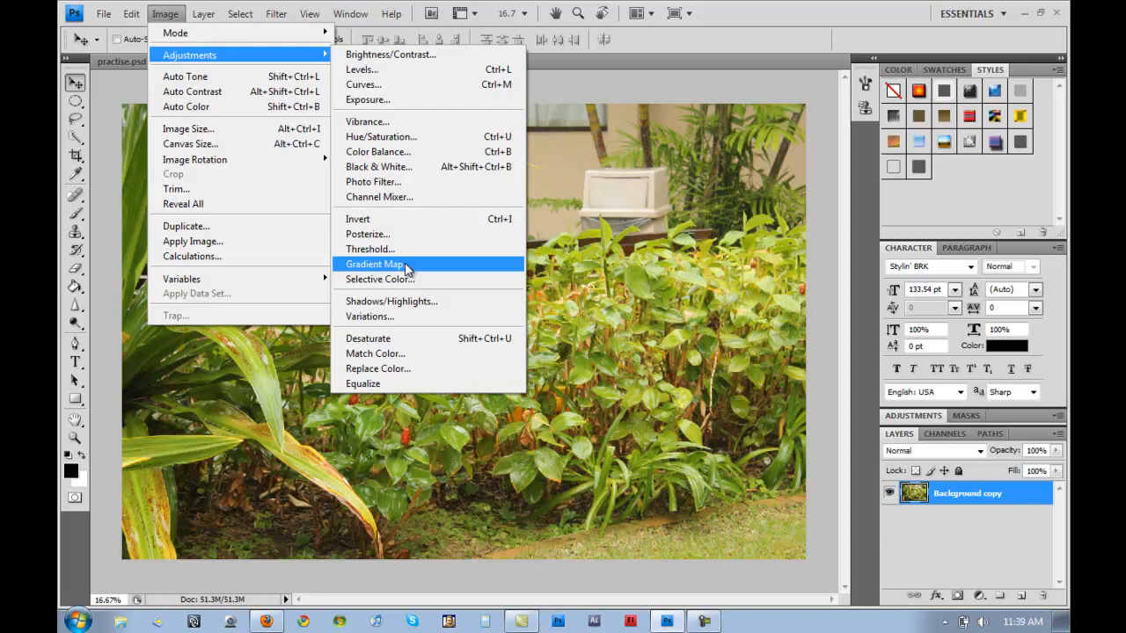
left_click(408, 58)
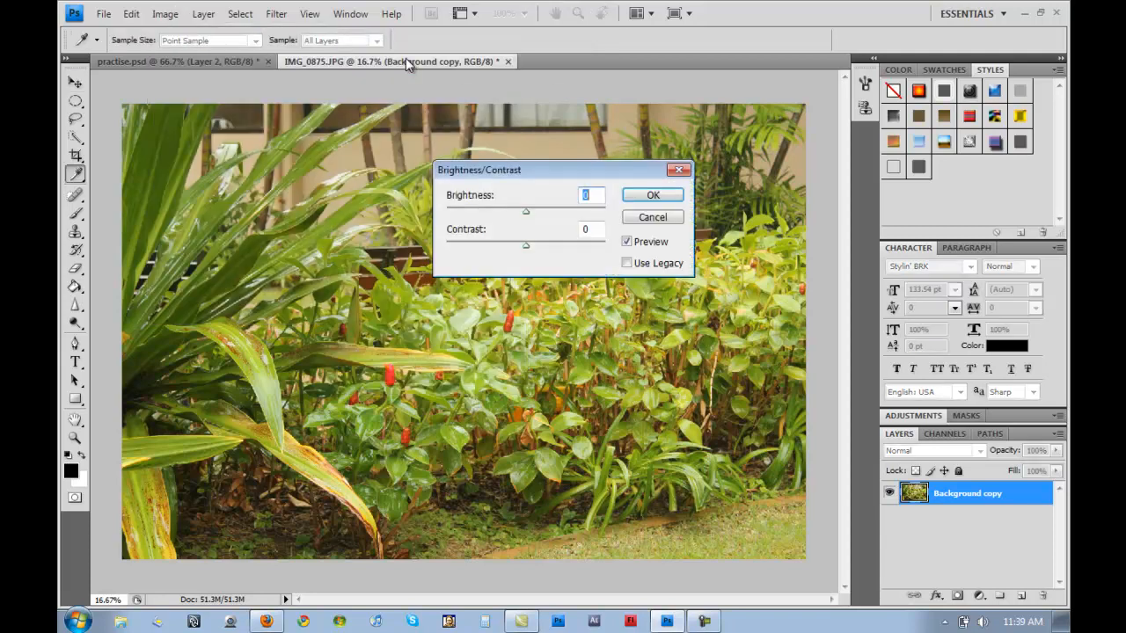
left_click_drag(546, 170, 423, 147)
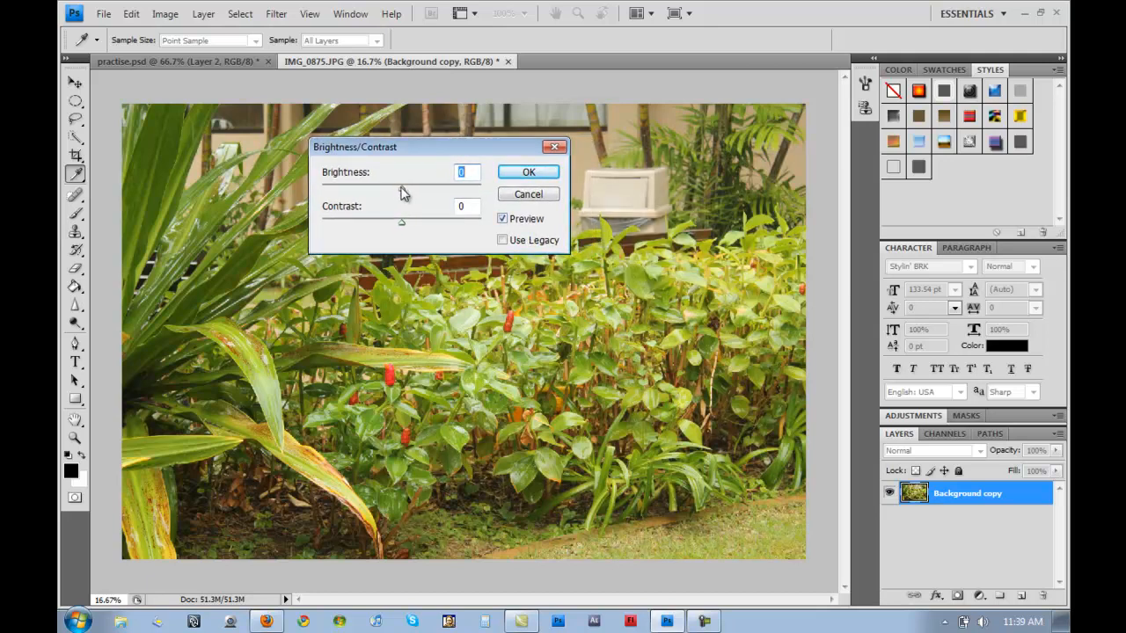
mouse_move(401, 188)
left_mouse_down()
mouse_move(422, 197)
mouse_move(389, 193)
left_mouse_up()
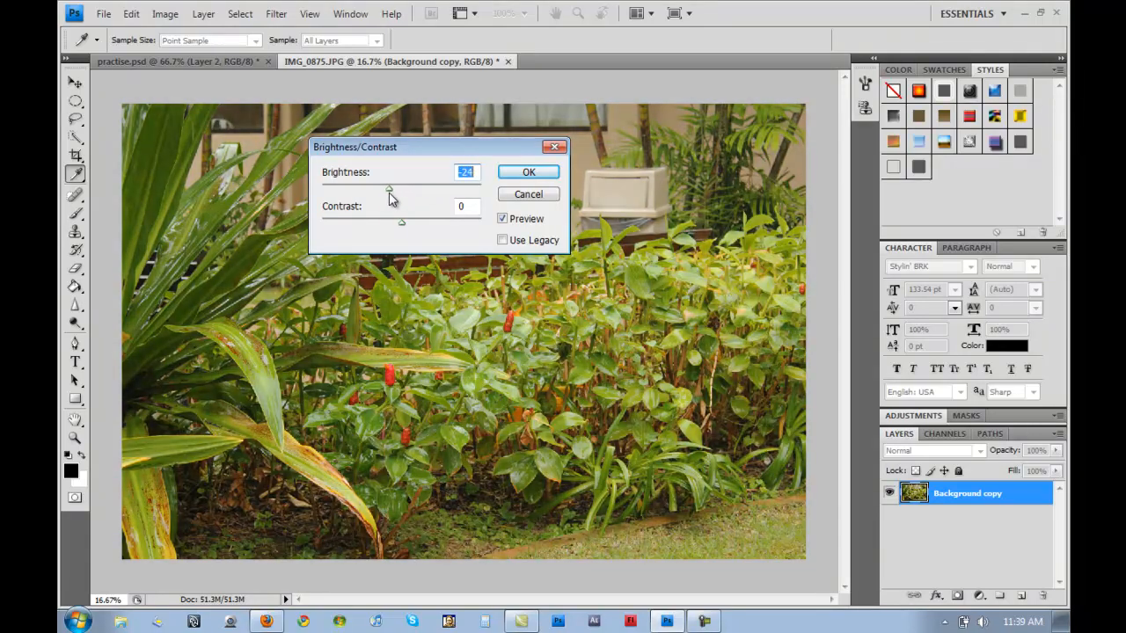
left_click_drag(404, 230, 455, 239)
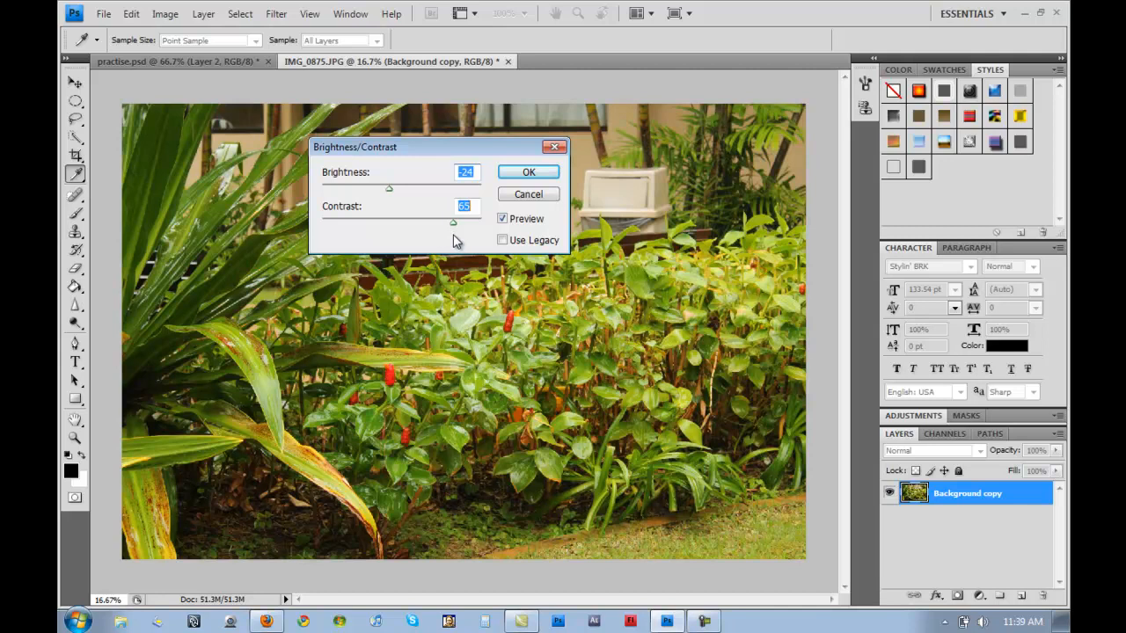
mouse_move(455, 239)
left_mouse_down()
mouse_move(397, 237)
mouse_move(455, 235)
left_mouse_up()
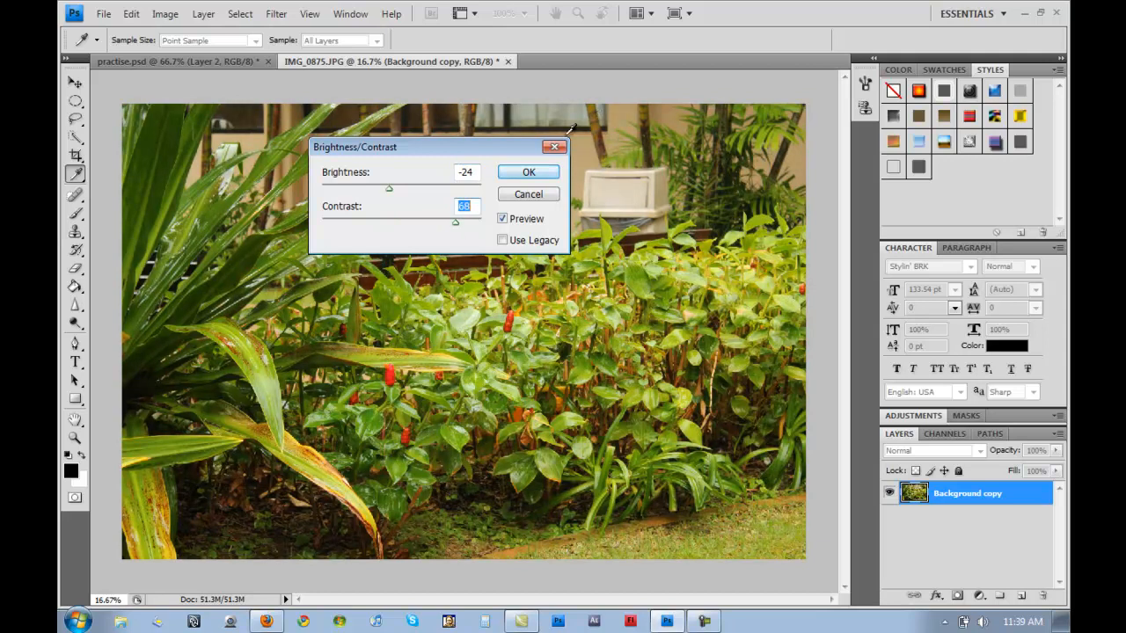
left_click(526, 194)
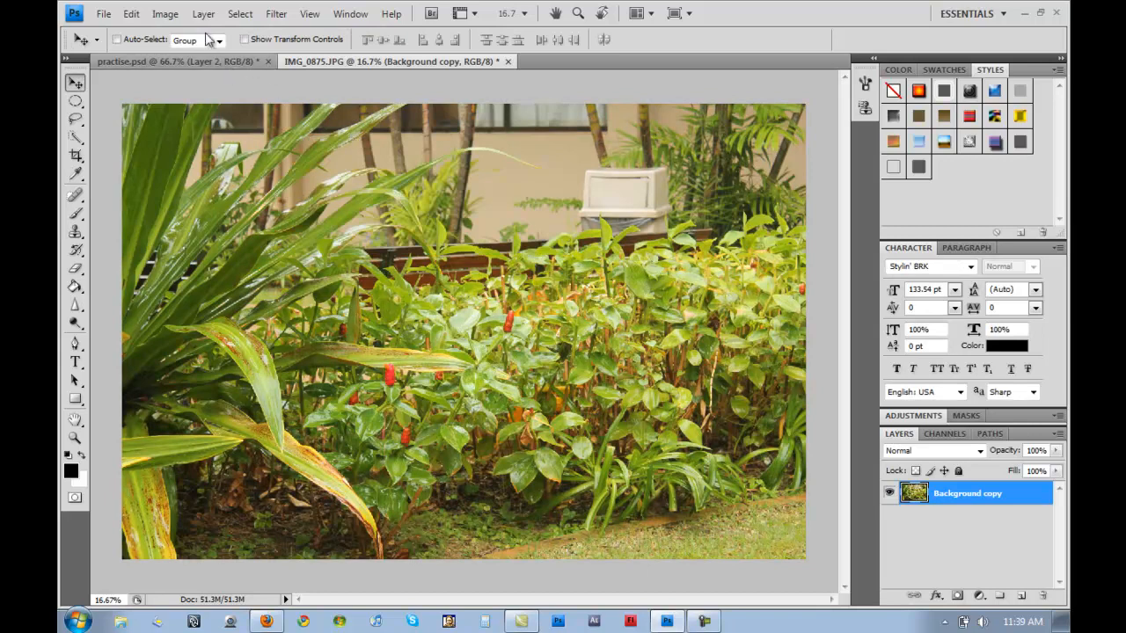
Try a Levels adjustment with the shadow input level at 73, and return that level to 0.
left_click(205, 14)
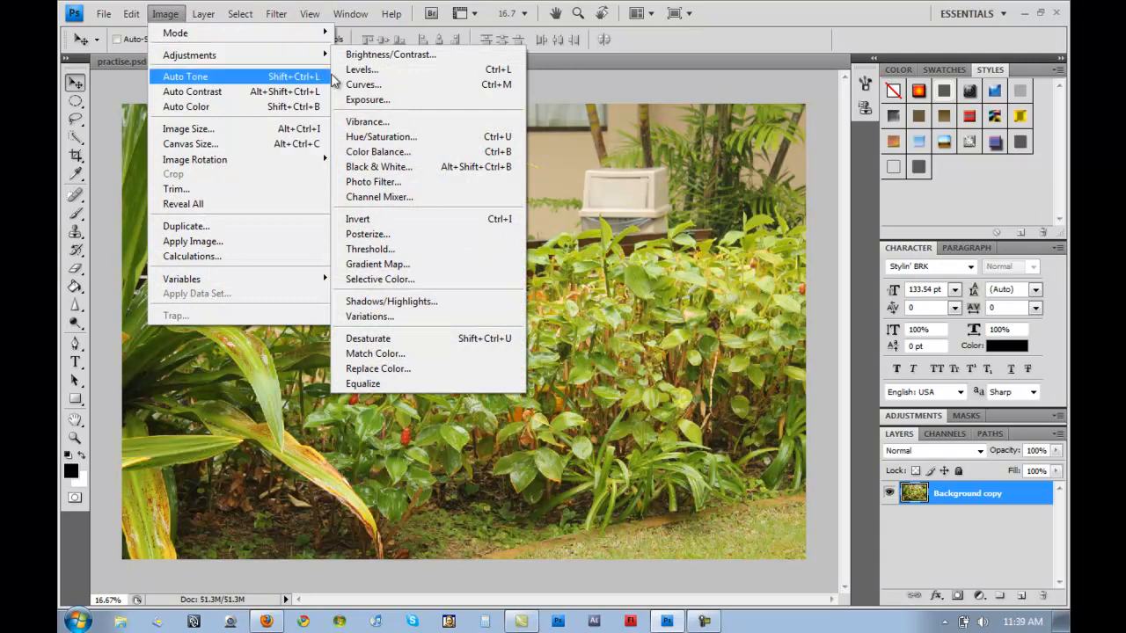
left_click(361, 71)
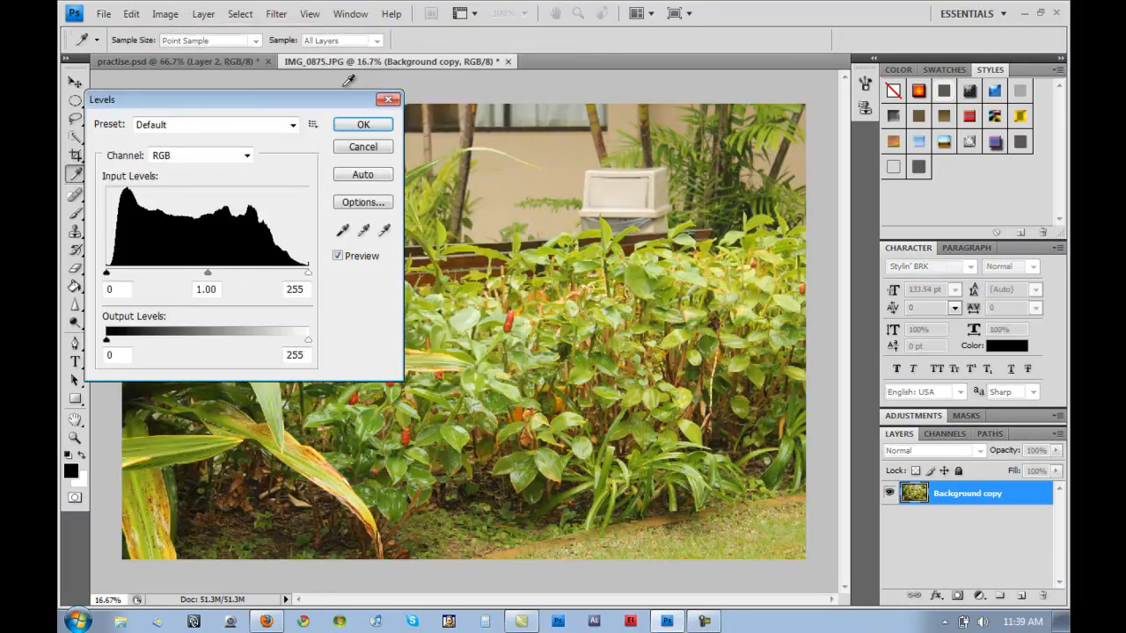
left_click_drag(328, 103, 894, 85)
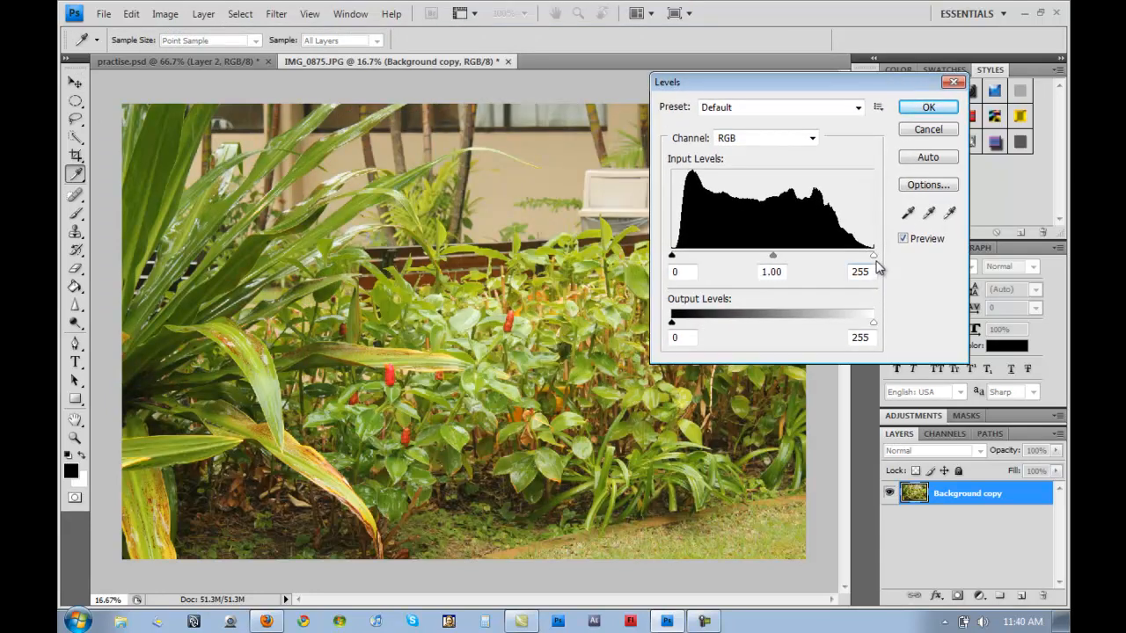
mouse_move(873, 256)
left_mouse_down()
mouse_move(857, 259)
mouse_move(884, 261)
left_mouse_up()
mouse_move(874, 257)
left_mouse_down()
mouse_move(825, 268)
mouse_move(804, 259)
mouse_move(890, 255)
left_mouse_up()
left_click_drag(673, 258, 730, 262)
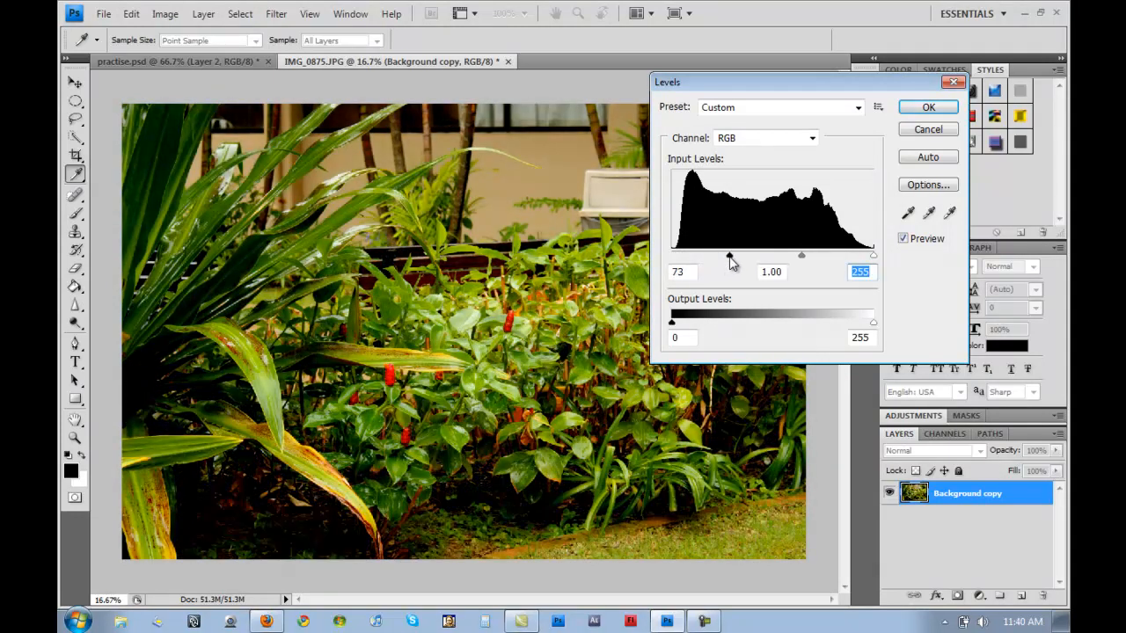
left_click_drag(730, 260, 672, 256)
Preview a midtone input level of 0.70 and discard the Levels adjustment.
left_click_drag(773, 257, 796, 262)
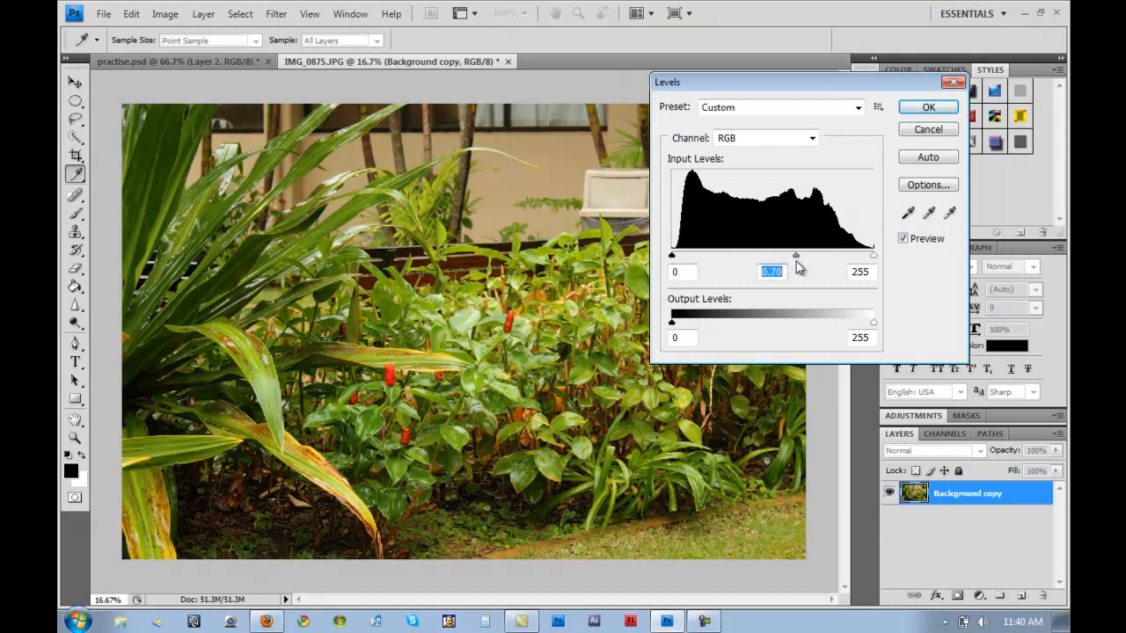
left_click(928, 129)
key("v")
Try darkening the photo with an RGB curve through input 167, output 98 and input 237, output 212.
left_click(165, 14)
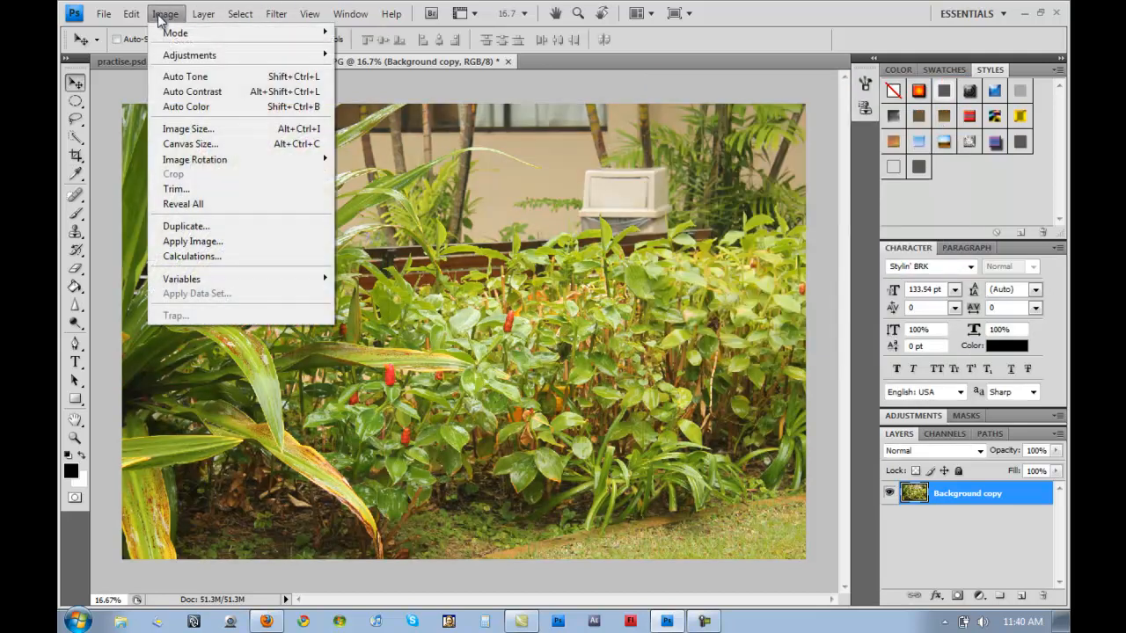
mouse_move(209, 56)
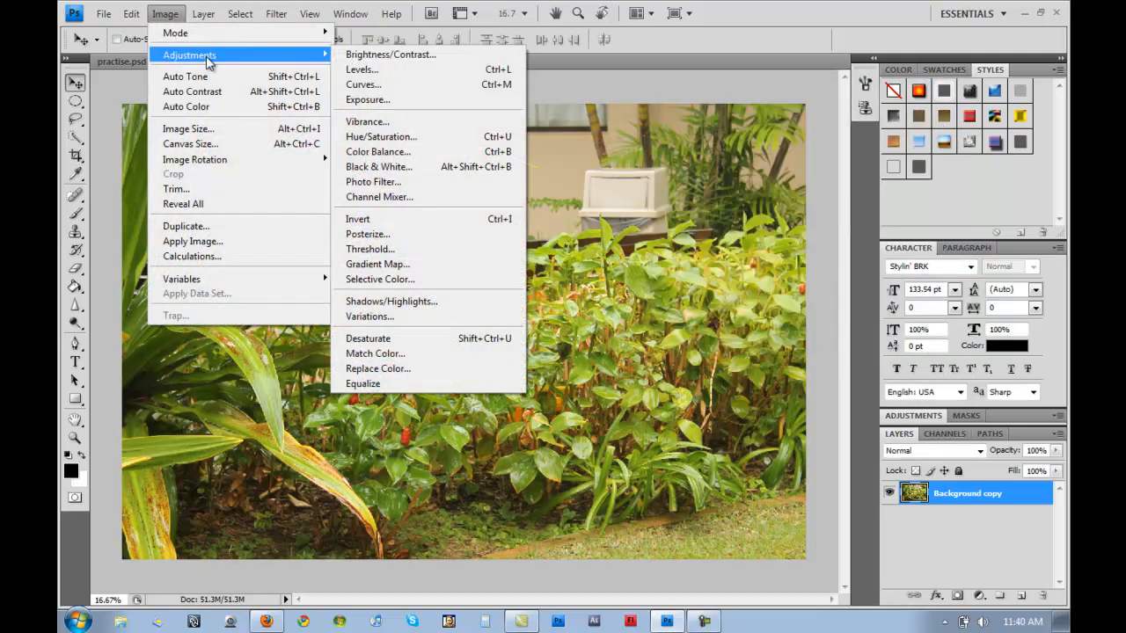
left_click(391, 85)
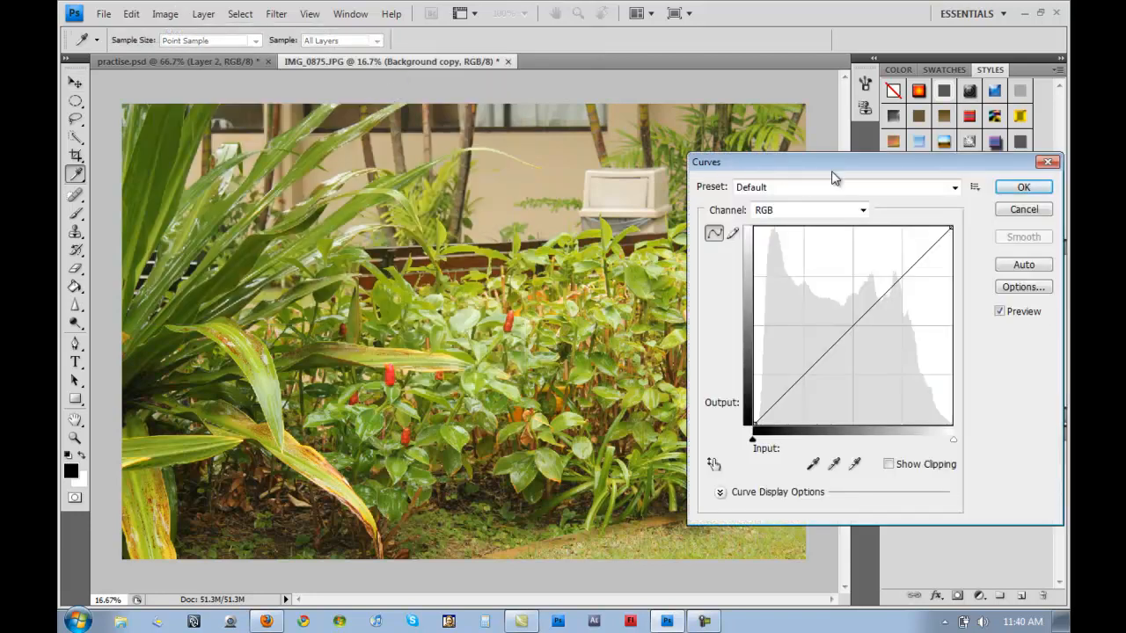
left_click_drag(935, 176, 307, 73)
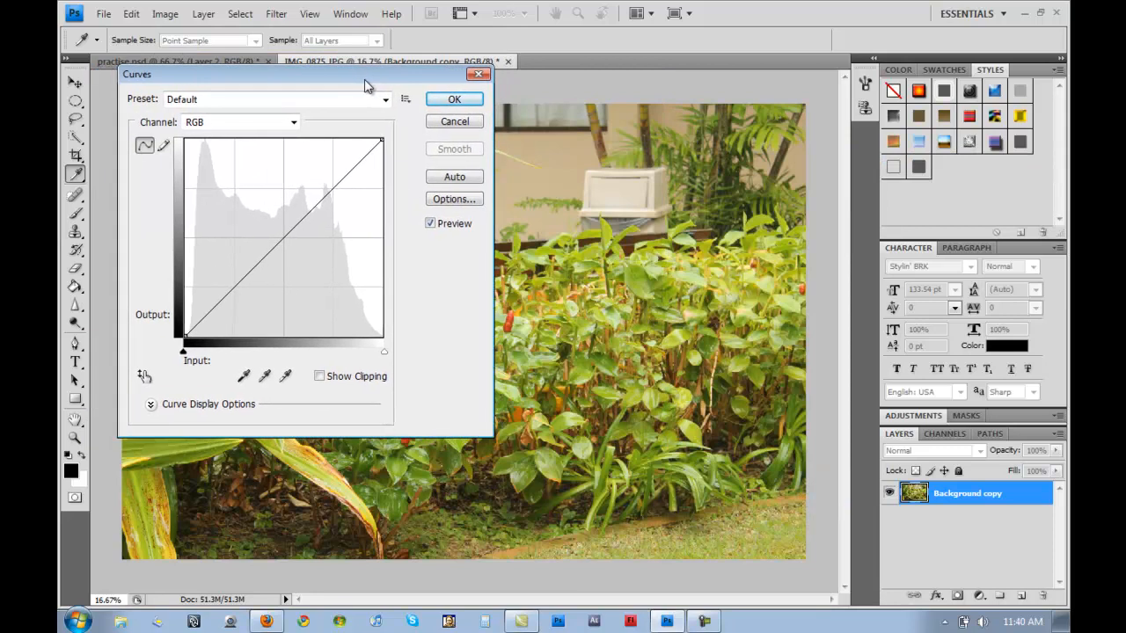
left_click(284, 125)
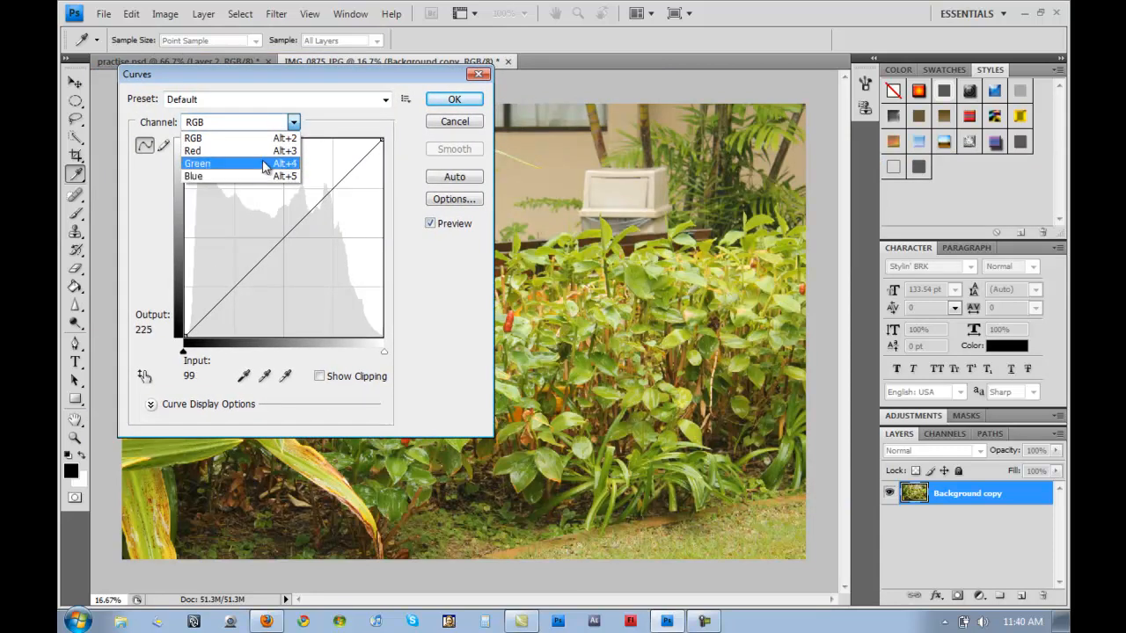
left_click(287, 138)
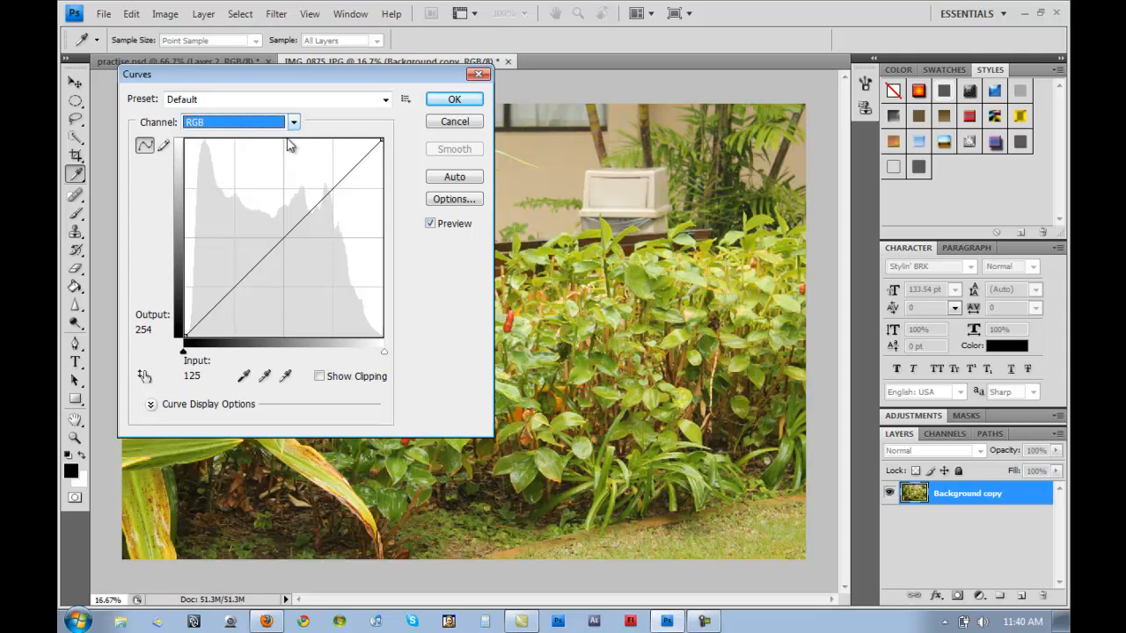
left_click(401, 131)
left_click(385, 100)
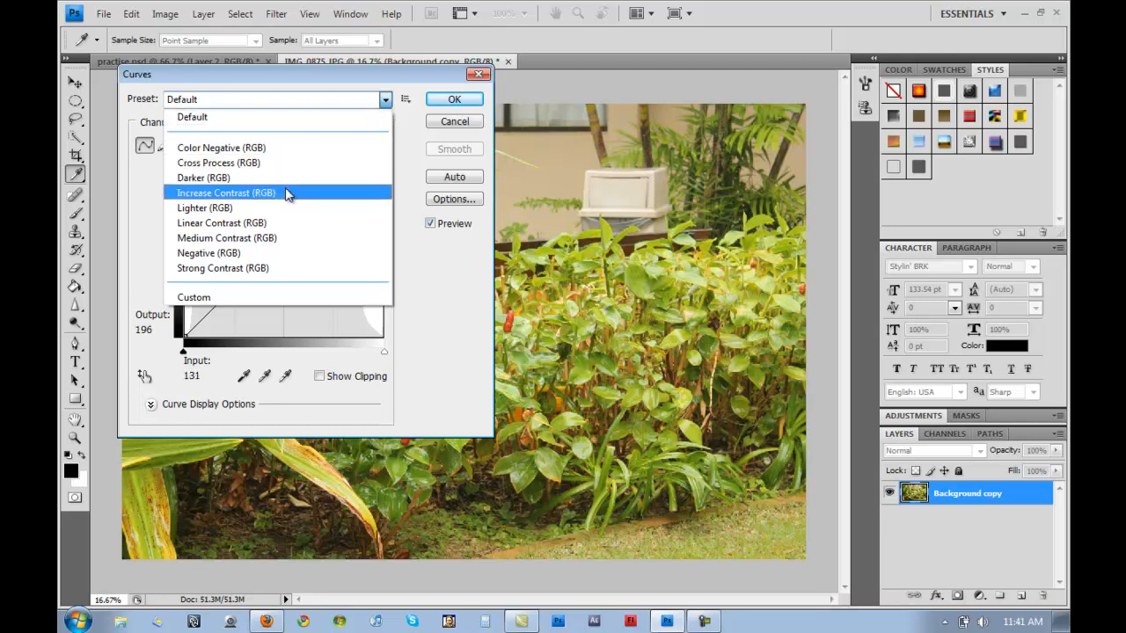
left_click(387, 98)
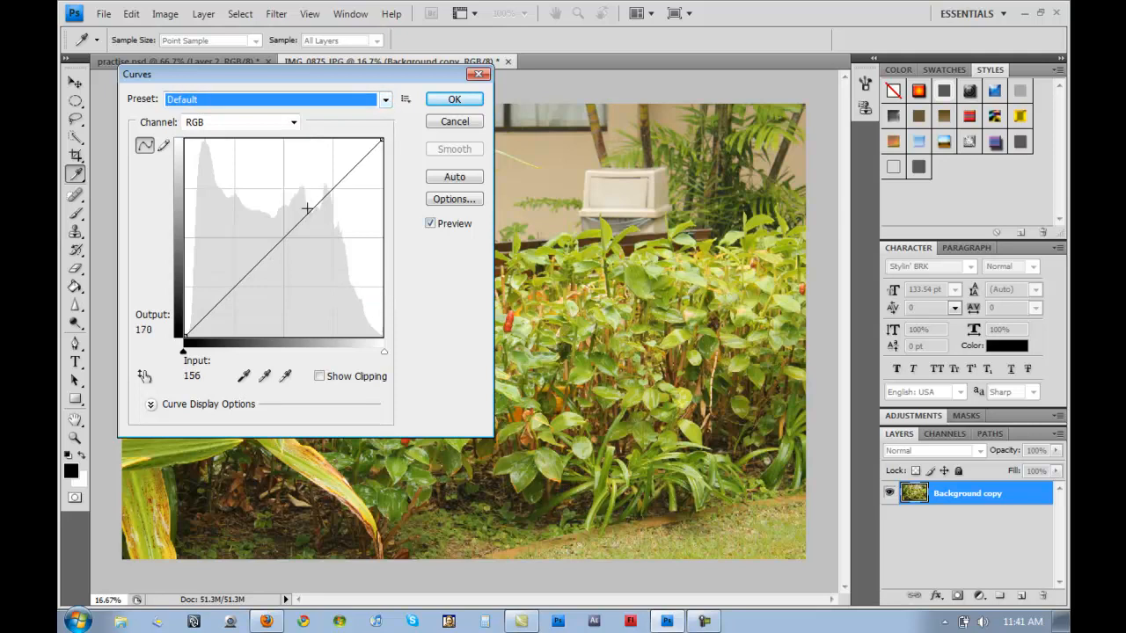
left_click_drag(303, 218, 314, 262)
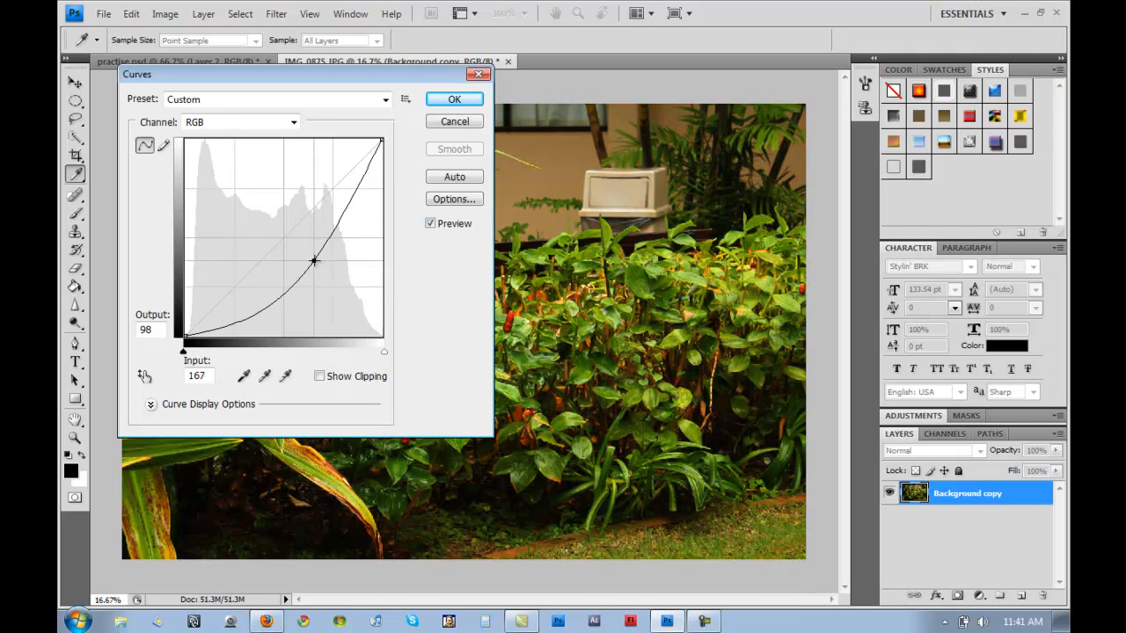
mouse_move(362, 178)
left_mouse_down()
mouse_move(369, 171)
mouse_move(361, 183)
mouse_move(371, 194)
mouse_move(362, 187)
mouse_move(380, 203)
mouse_move(368, 172)
left_mouse_up()
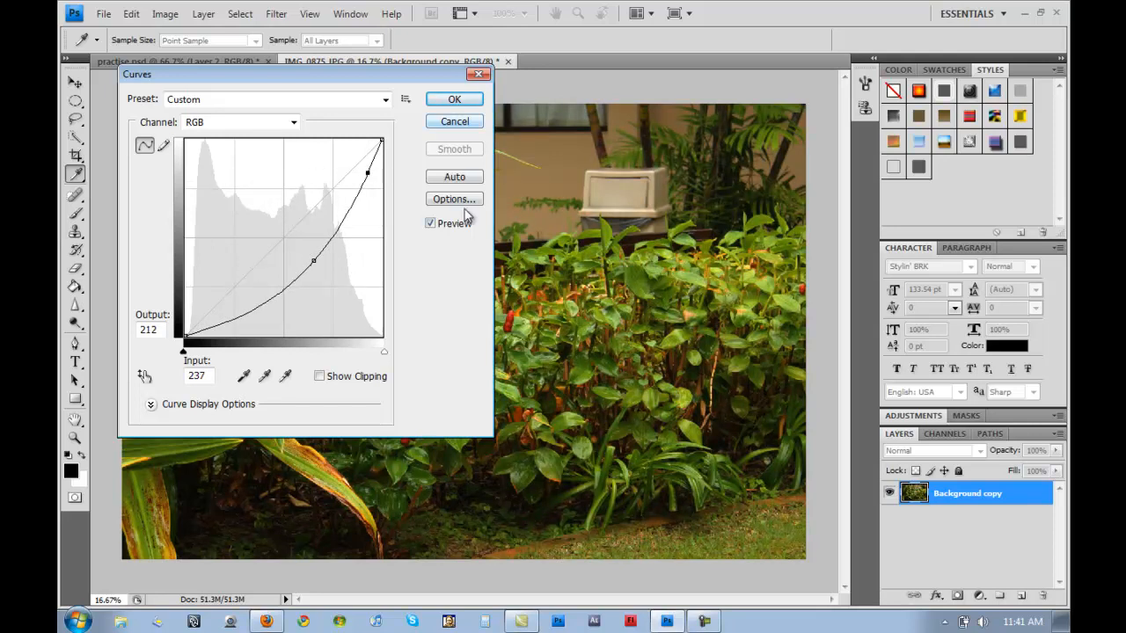
Preview a raised Green channel curve with input 126 at output 148, and discard the Curves adjustment.
left_click(278, 123)
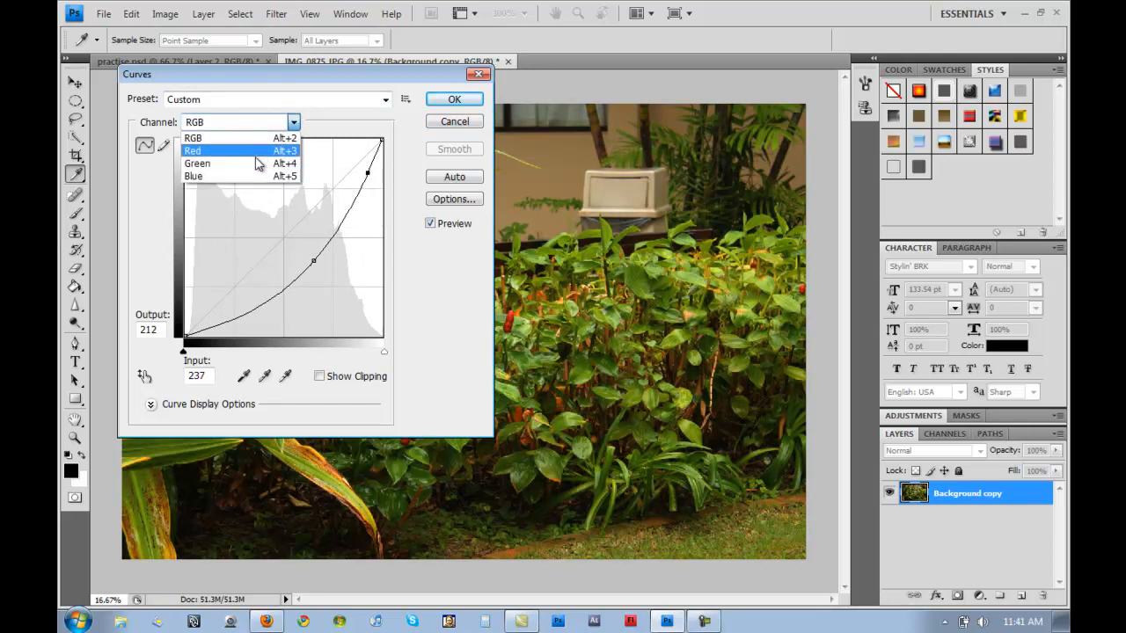
left_click(257, 165)
mouse_move(294, 229)
left_mouse_down()
mouse_move(305, 250)
mouse_move(283, 223)
left_mouse_up()
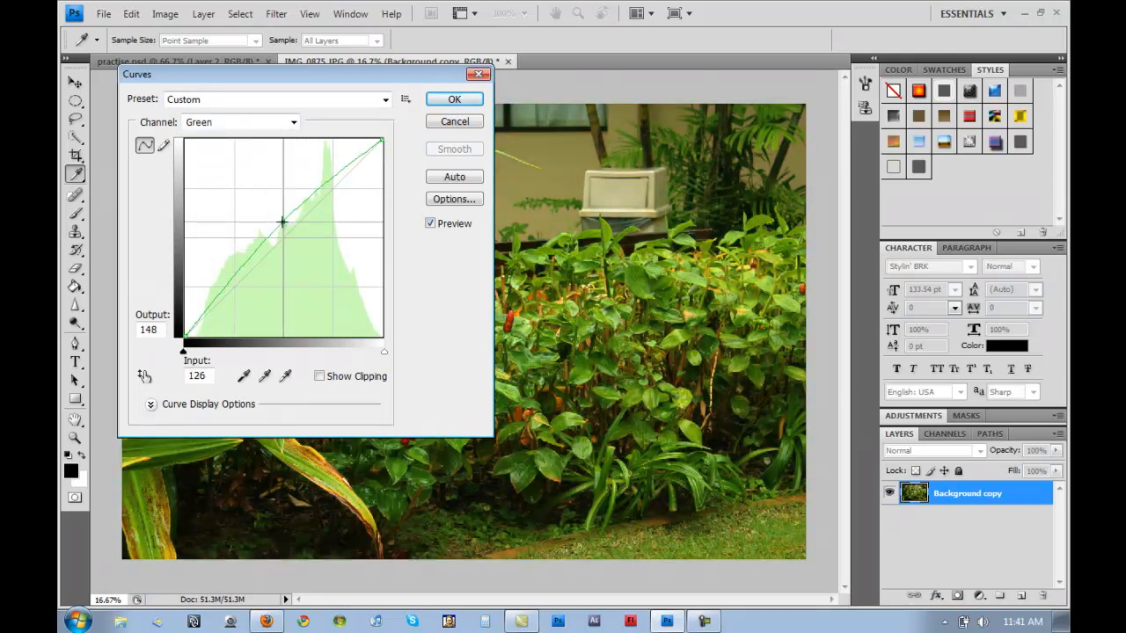
left_click(454, 121)
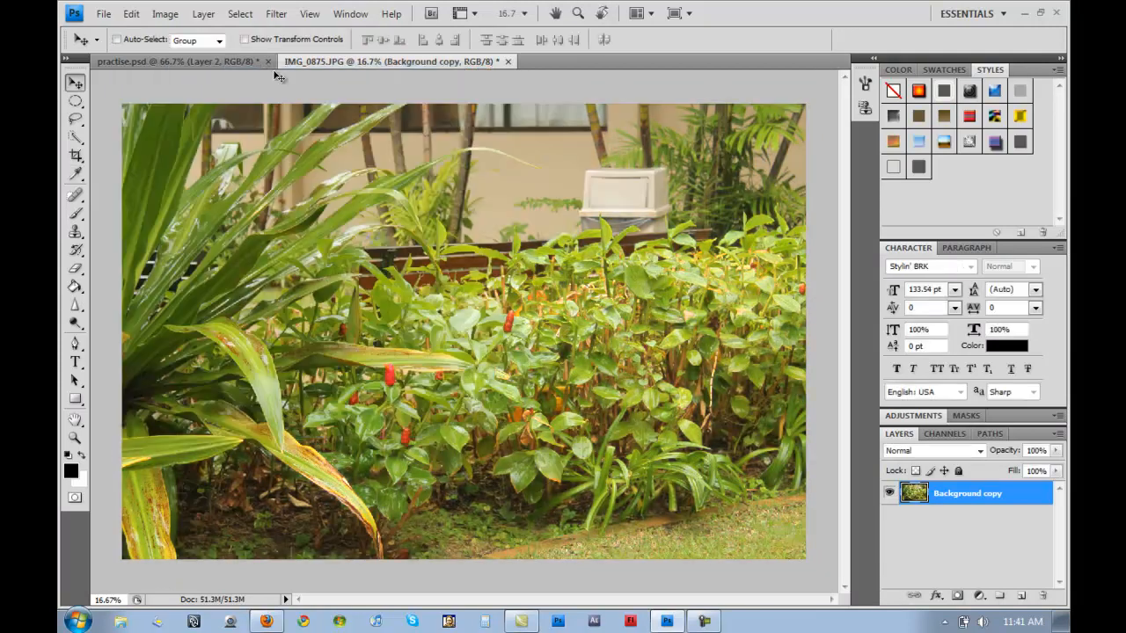
Start a Hue/Saturation adjustment on the Background copy layer and turn on Colorize.
left_click(164, 15)
mouse_move(173, 59)
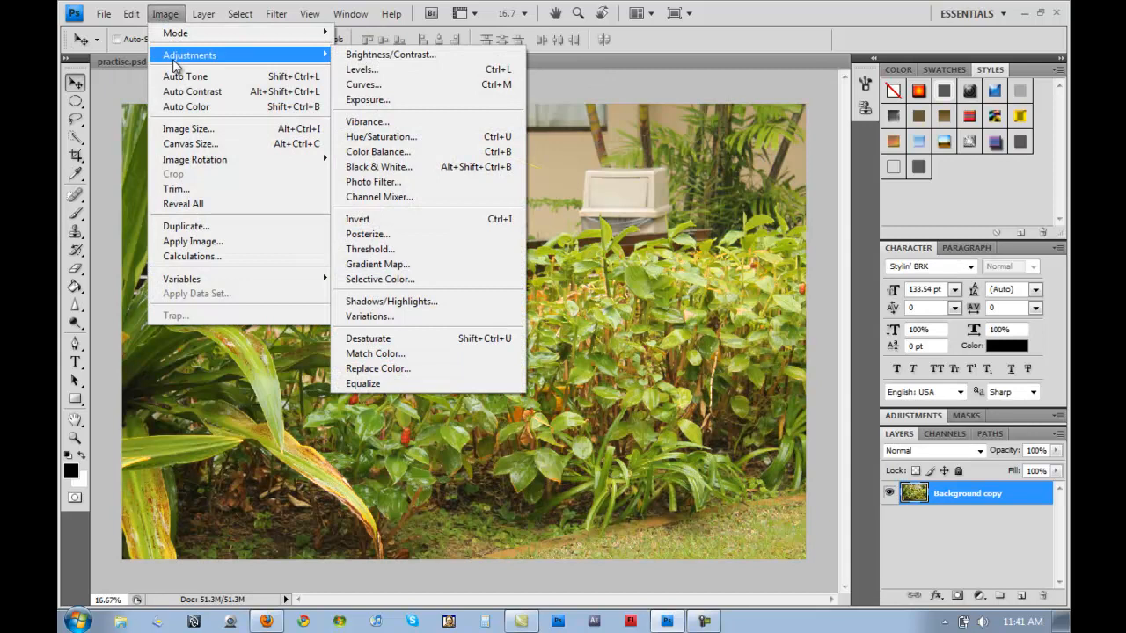
key("Down")
key("Down")
key("Down")
key("Down")
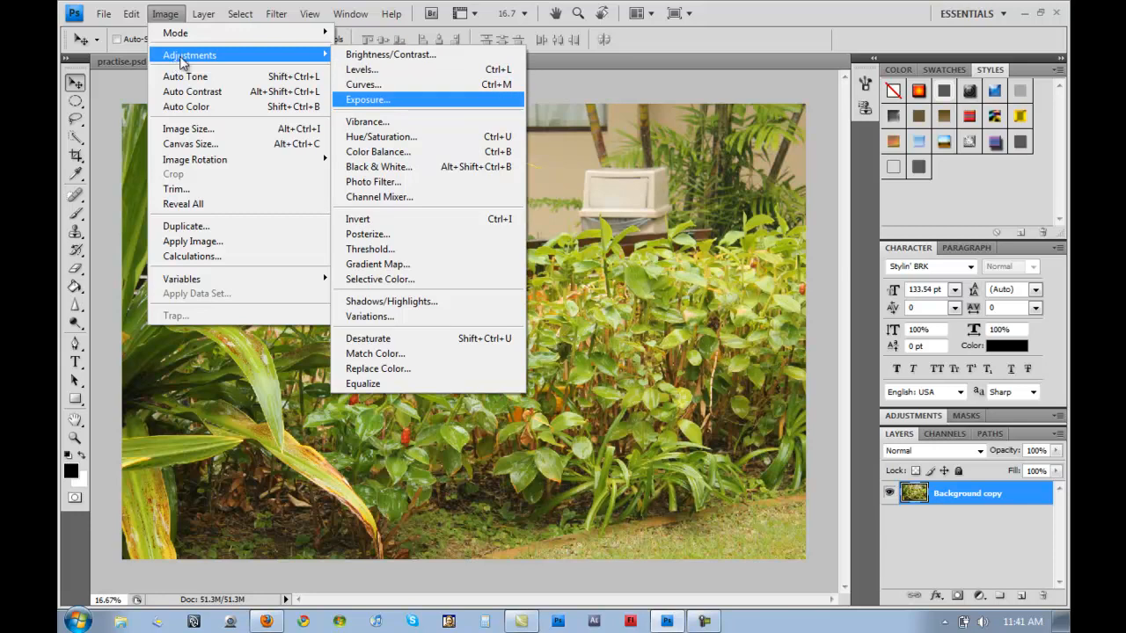
left_click(435, 135)
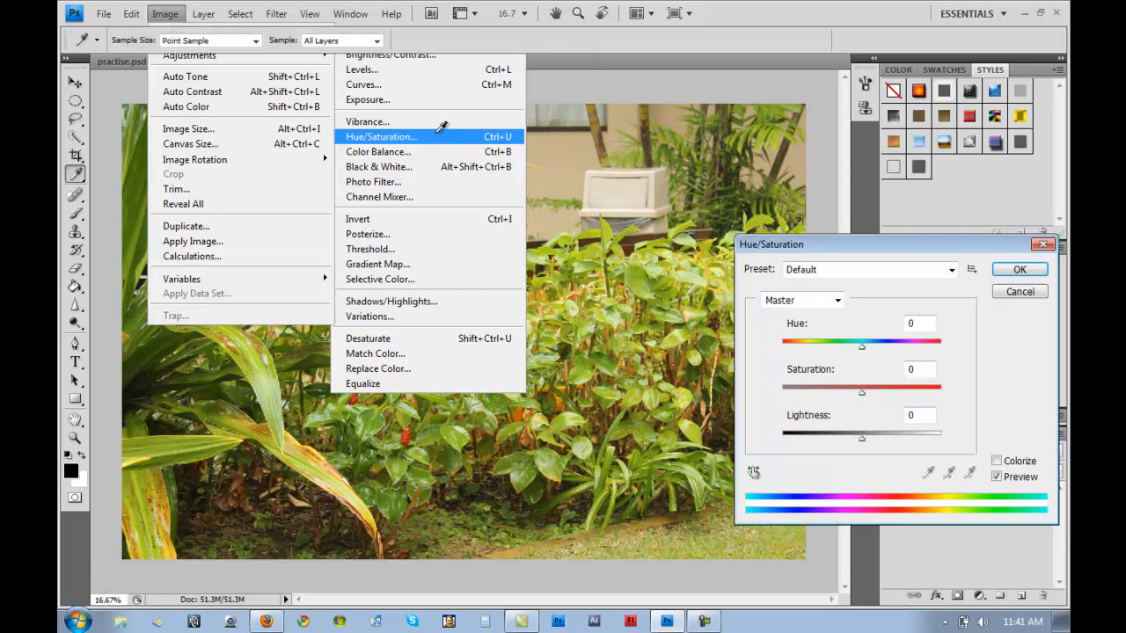
left_click(997, 461)
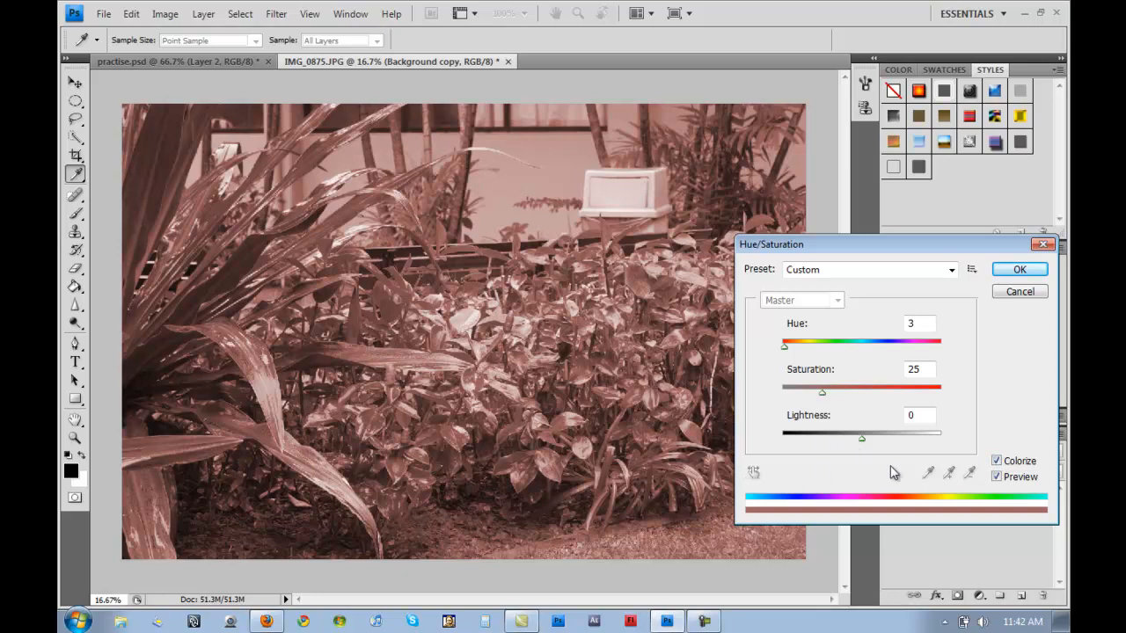
Preview the colorized photo in grayscale with saturation 0 and lightness -4, and as a green tint with hue 95 and saturation 39.
mouse_move(861, 444)
left_mouse_down()
mouse_move(921, 452)
mouse_move(779, 446)
mouse_move(879, 445)
mouse_move(871, 451)
left_mouse_up()
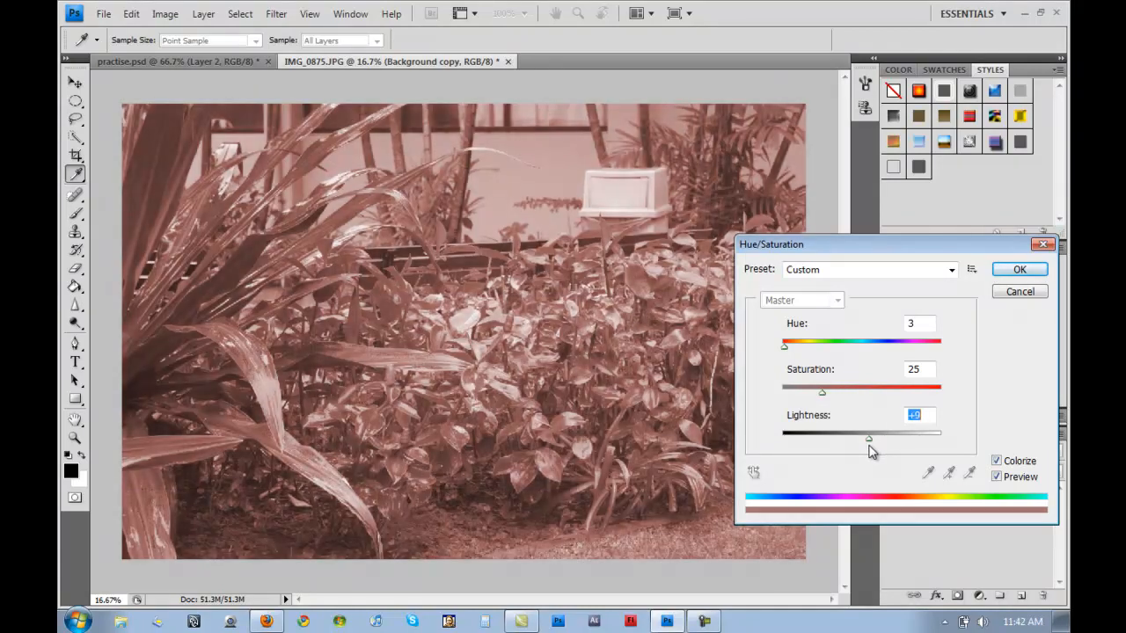
left_click_drag(820, 395, 783, 414)
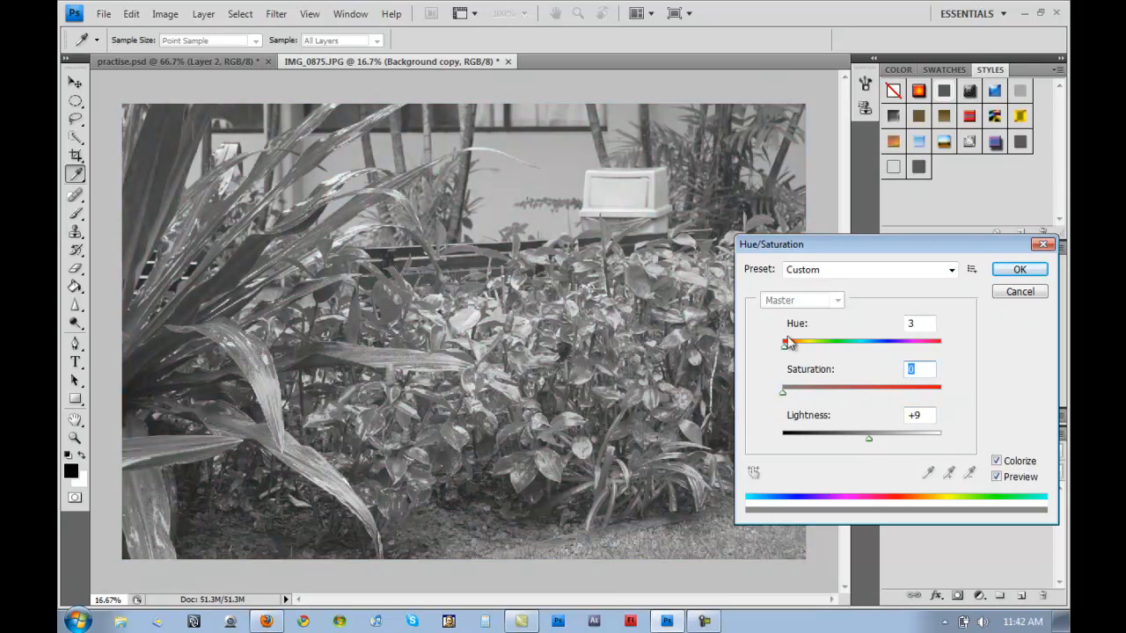
left_click_drag(867, 437, 859, 437)
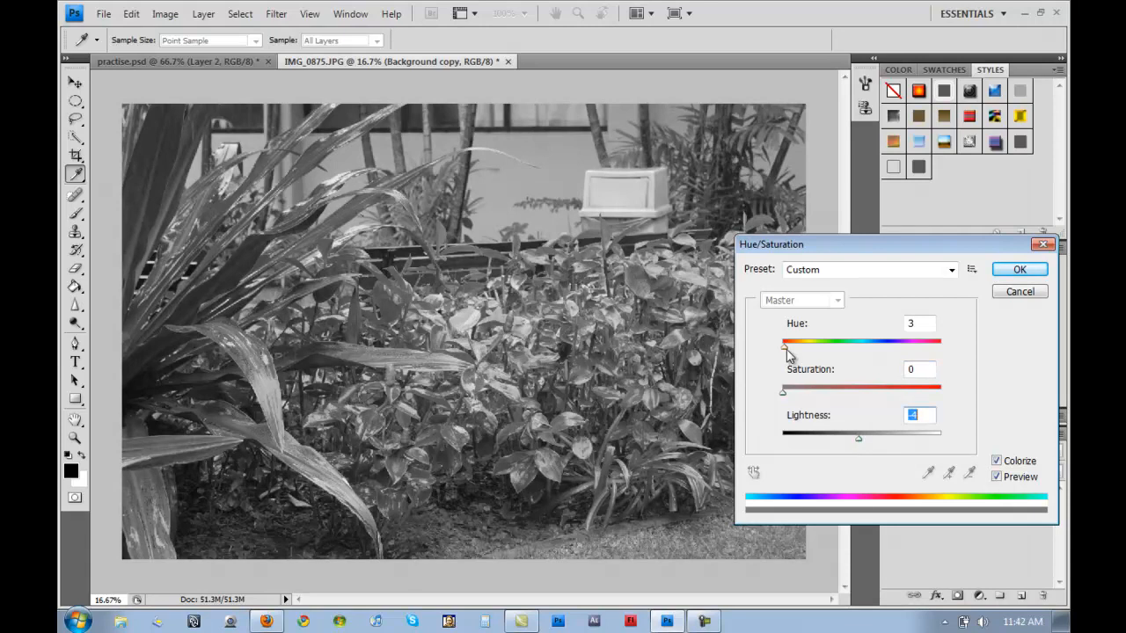
left_click_drag(783, 347, 843, 408)
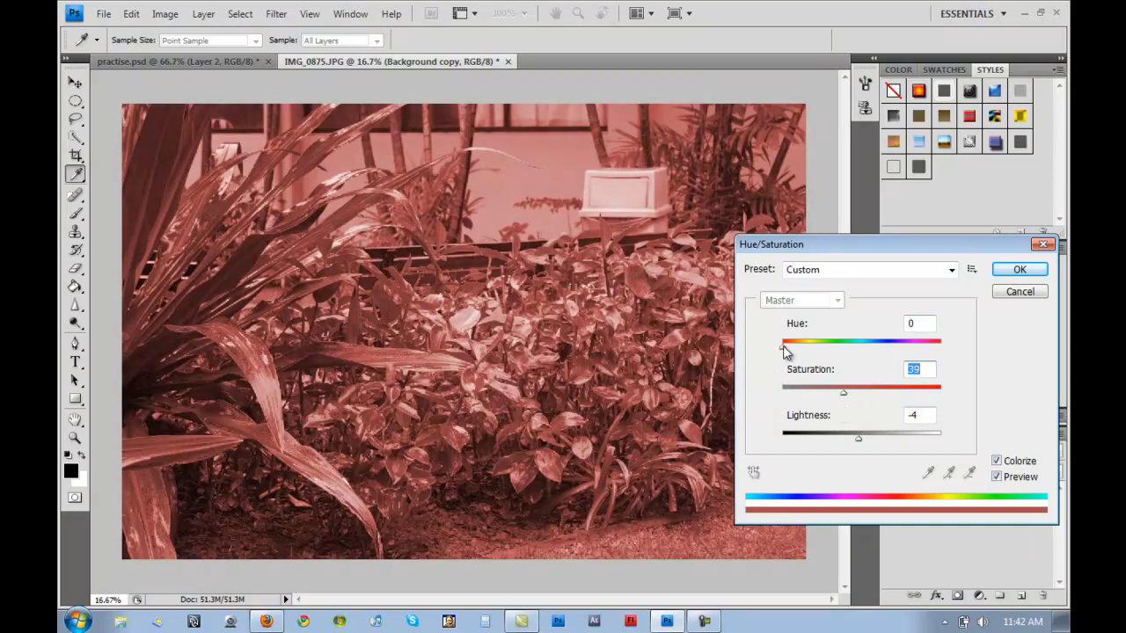
left_click_drag(783, 347, 826, 355)
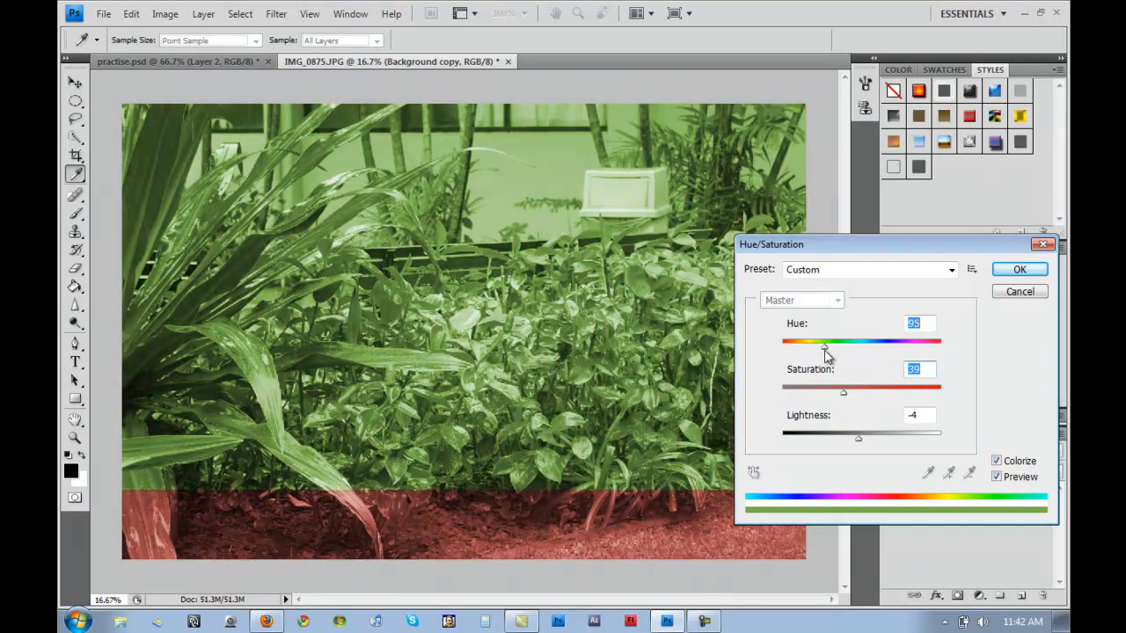
Turn off Colorize, preview a Master hue of -22, and discard the Hue/Saturation adjustment.
left_click(996, 462)
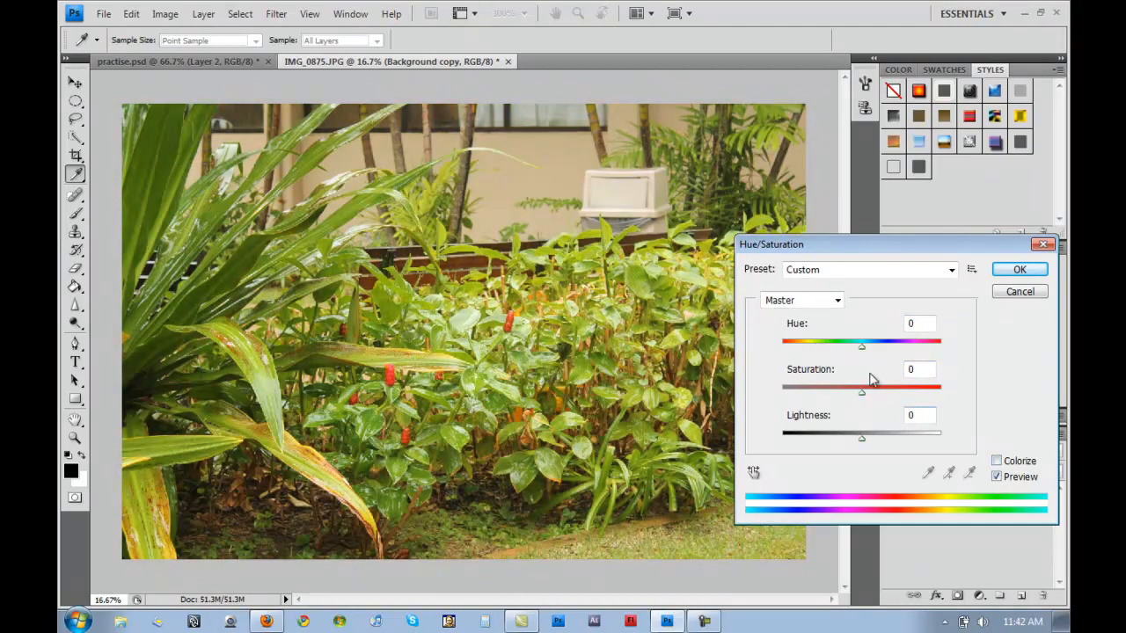
left_click_drag(863, 352, 842, 351)
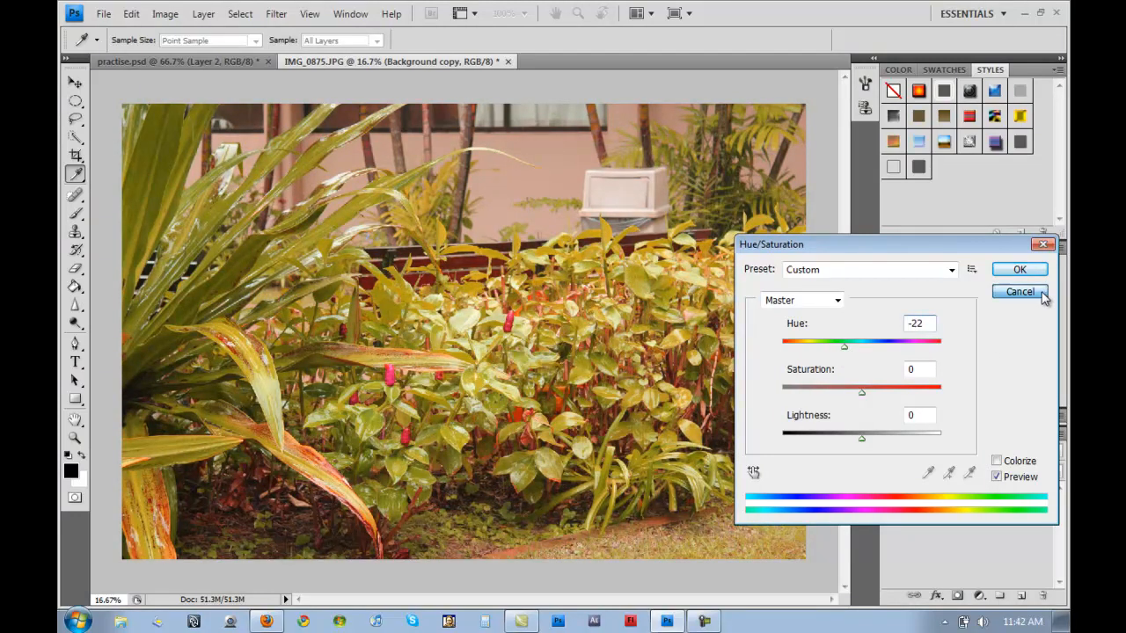
left_click(1020, 292)
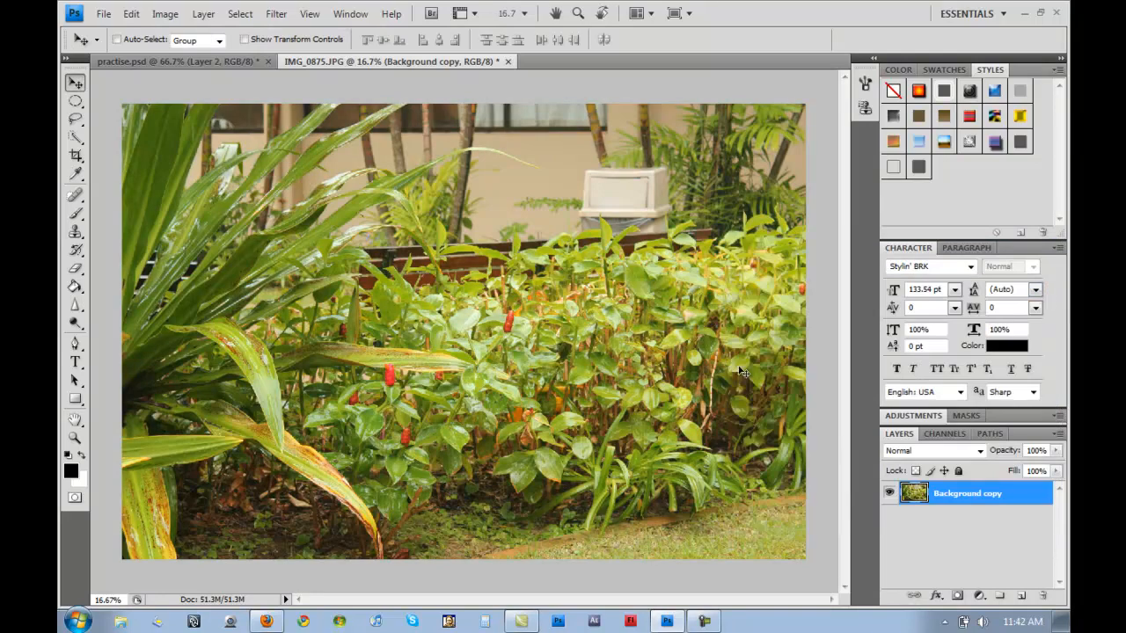